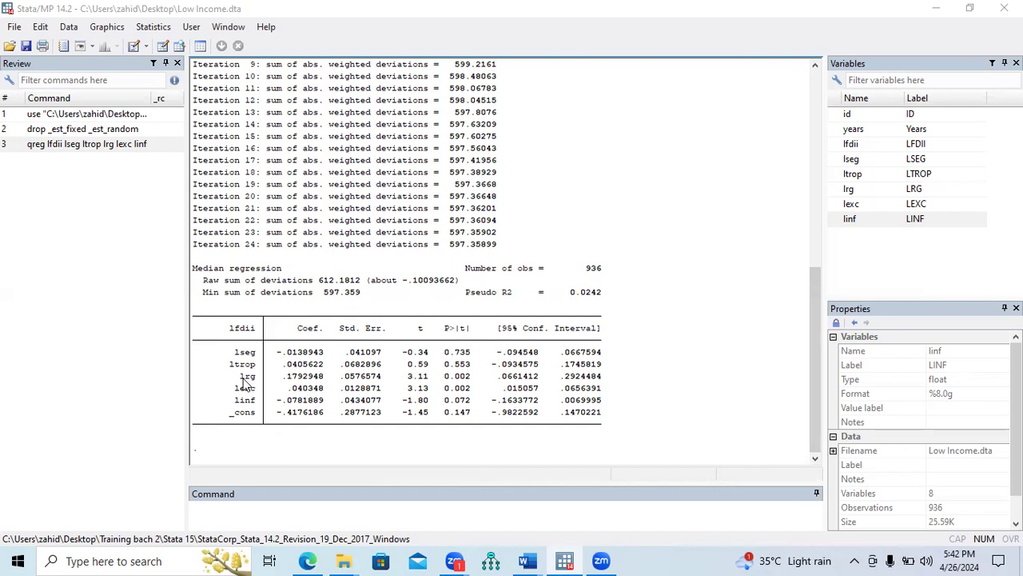
Examine the lrg, lexc and linf rows of the median regression results and the qreg command that produced them.
drag(240, 378, 474, 384)
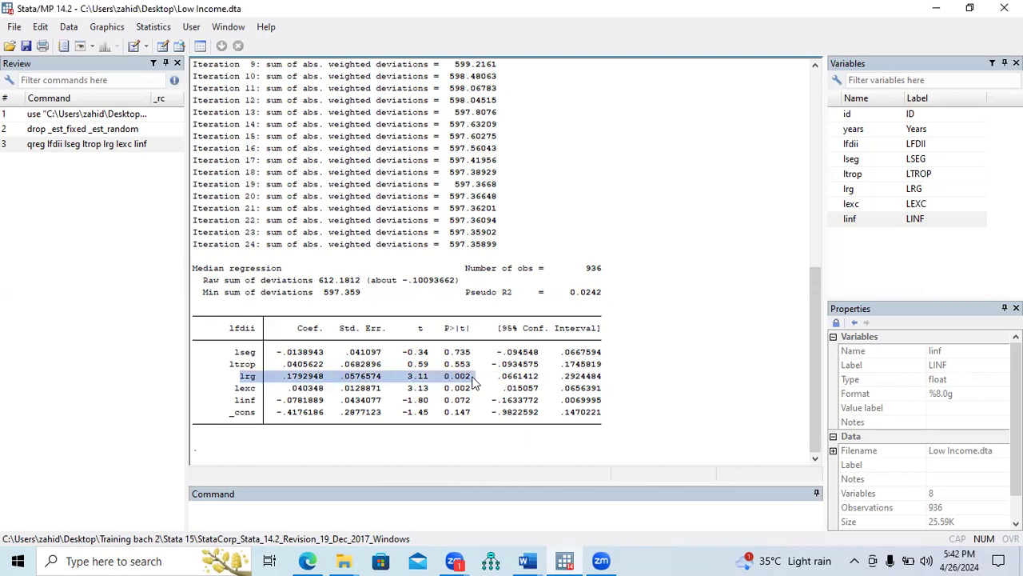
drag(234, 388, 471, 392)
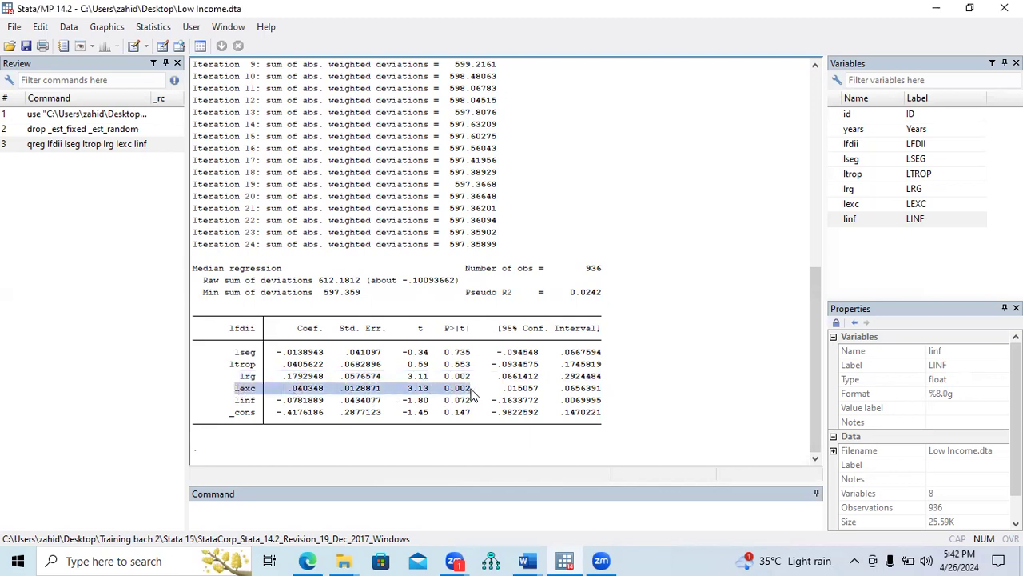
drag(235, 400, 471, 406)
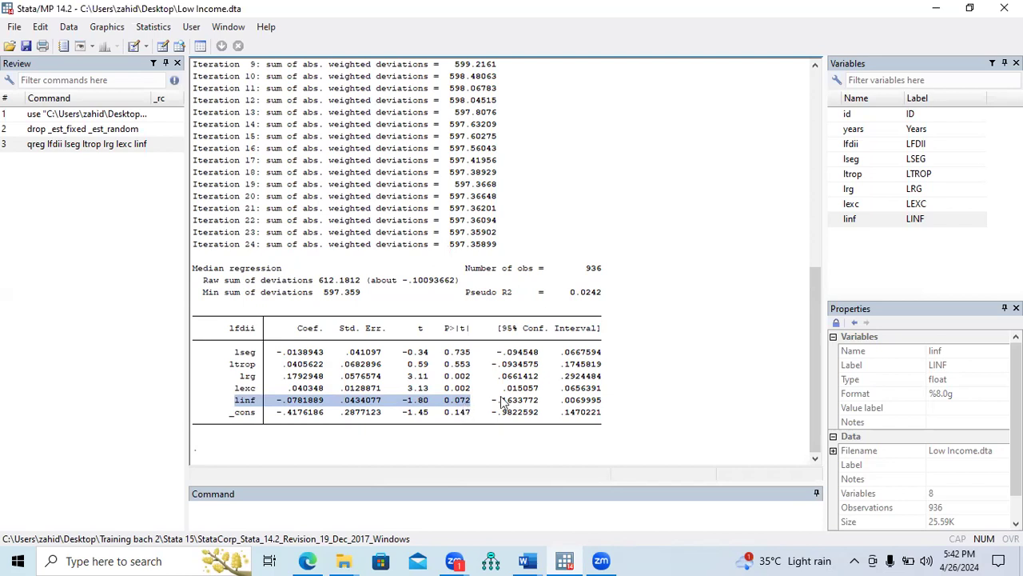
drag(817, 364, 822, 206)
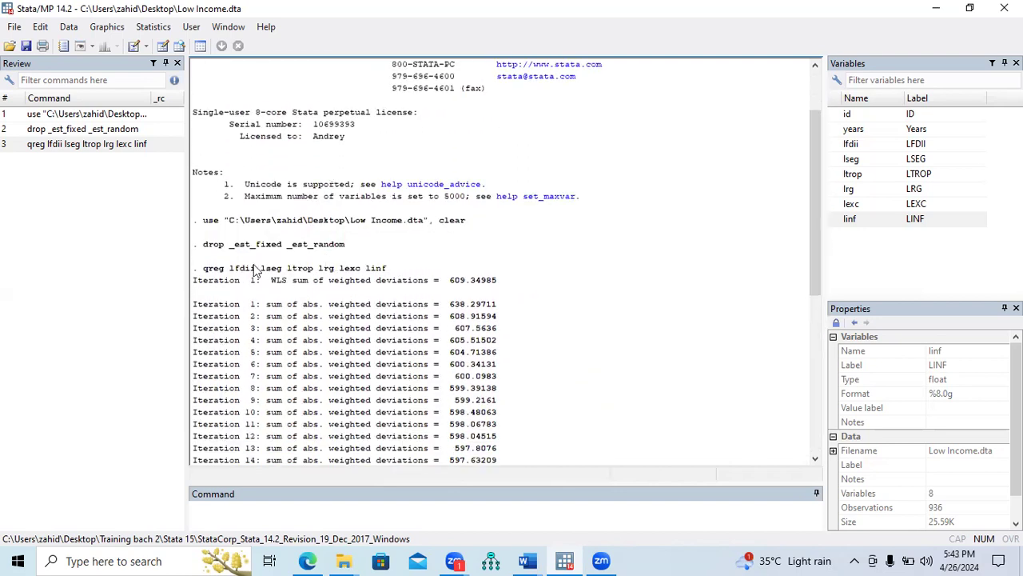
drag(204, 272, 387, 275)
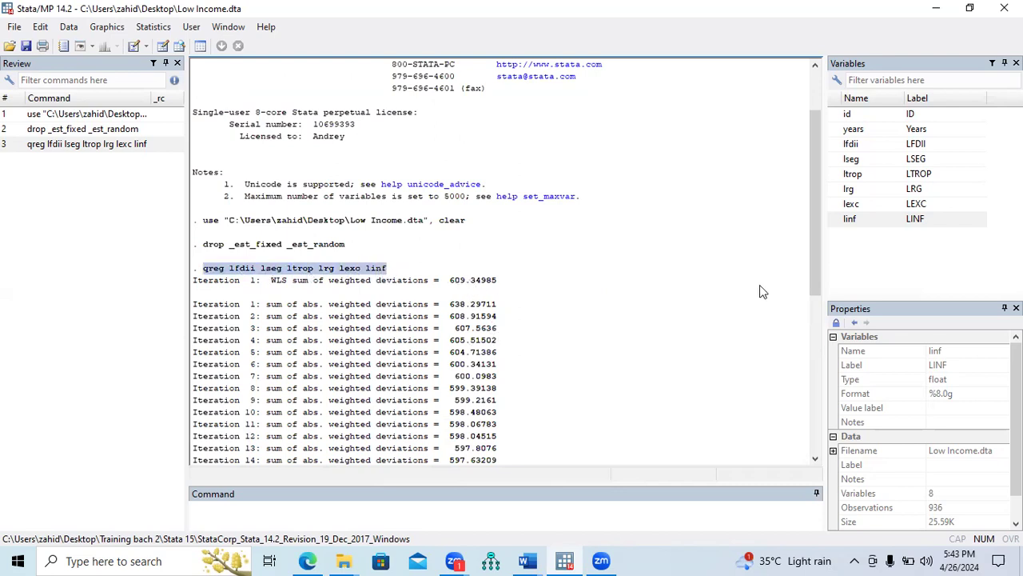
drag(820, 290, 822, 464)
Switch to the imp document in Word and highlight the robust syntax line "qreg DV IVs, vce (robust)".
mouse_move(529, 559)
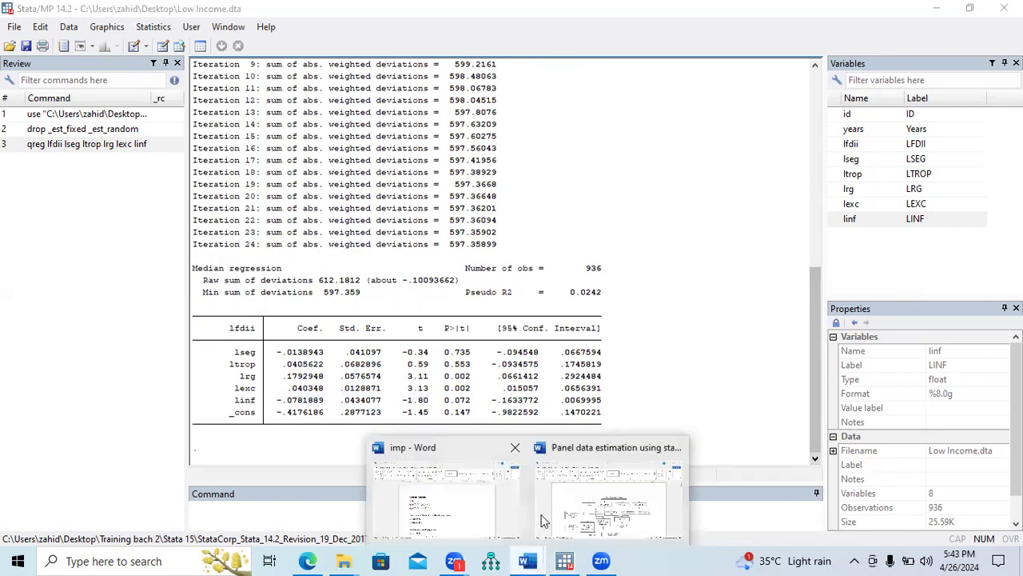
click(463, 506)
drag(256, 305, 396, 311)
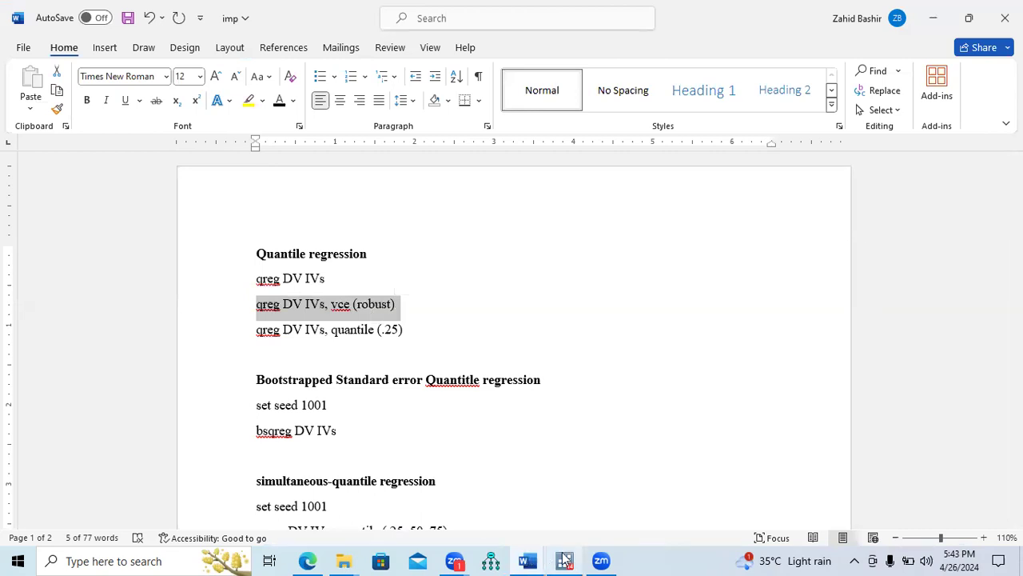
Switch back to Stata, run "qreg lfdii lseg ltrop lrg lexc linf, vce (robust)" and display the rest of the output.
key(alt+Tab)
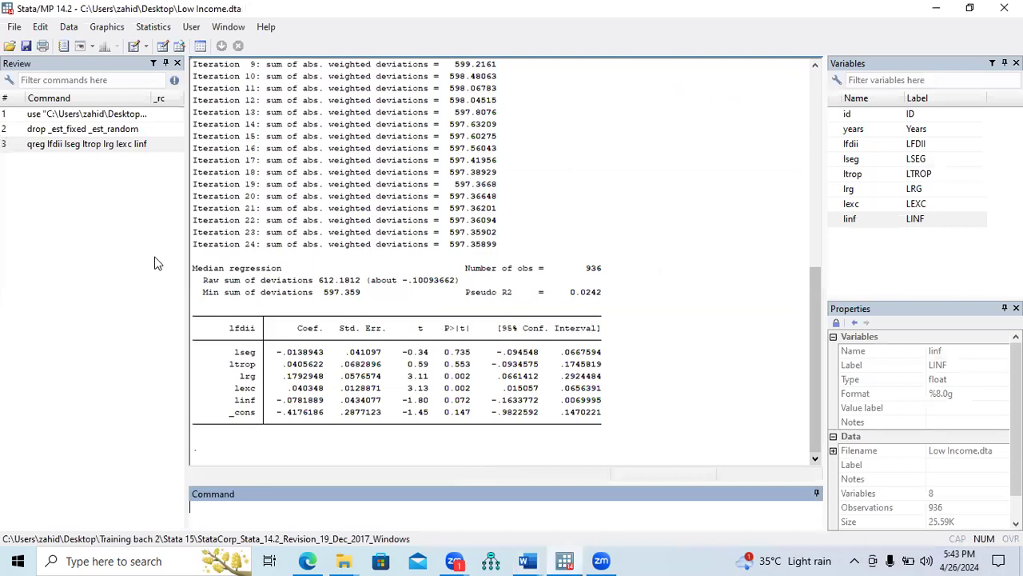
click(51, 152)
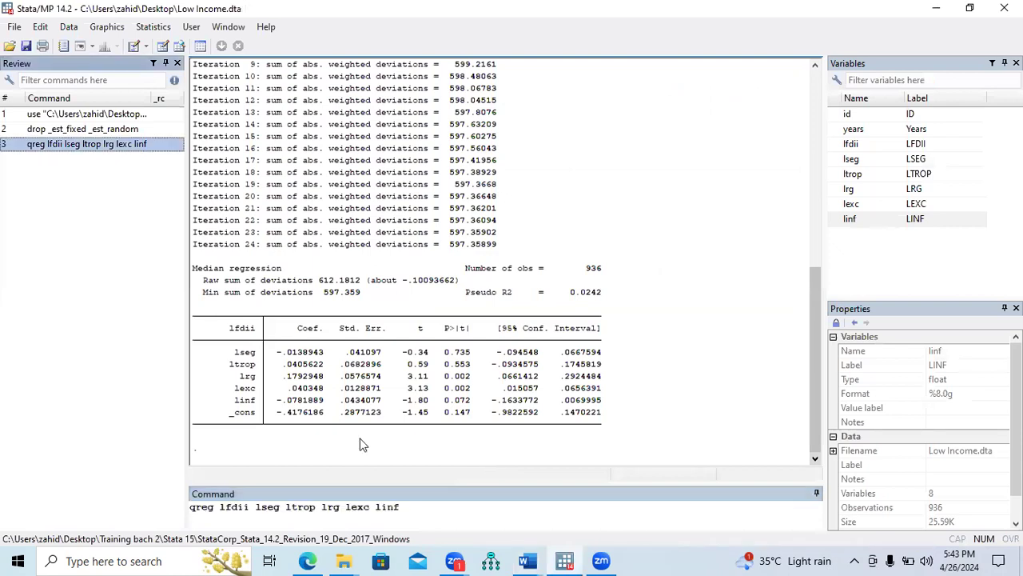
click(404, 506)
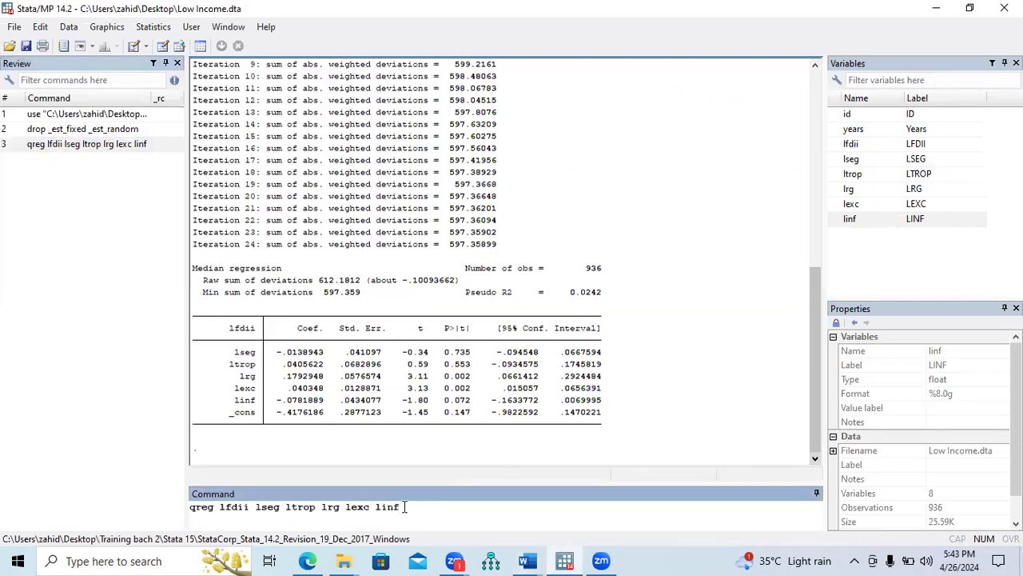
text(, vc)
text(e )
text((rb)
text(bust)
text())
key(Return)
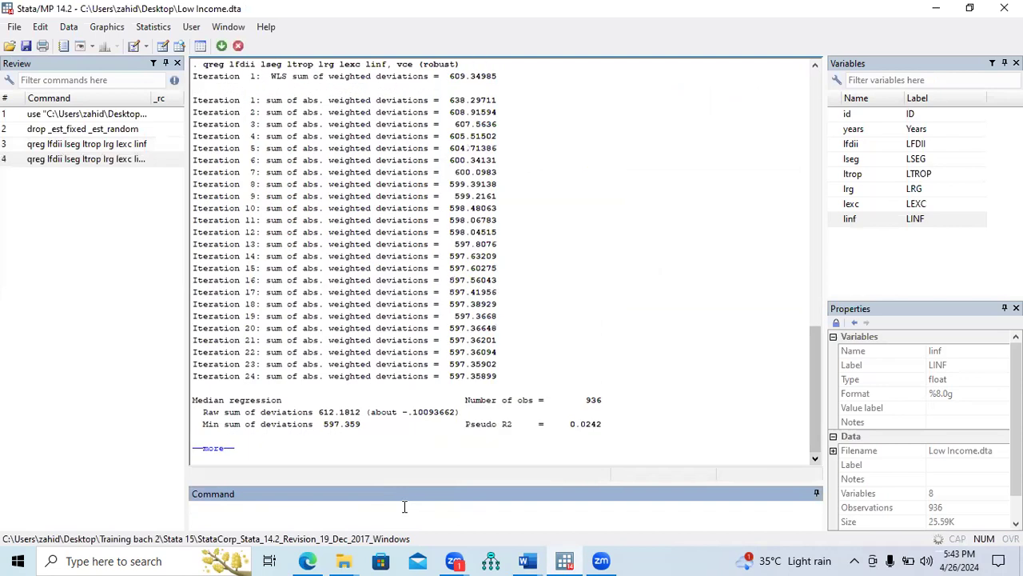
click(227, 448)
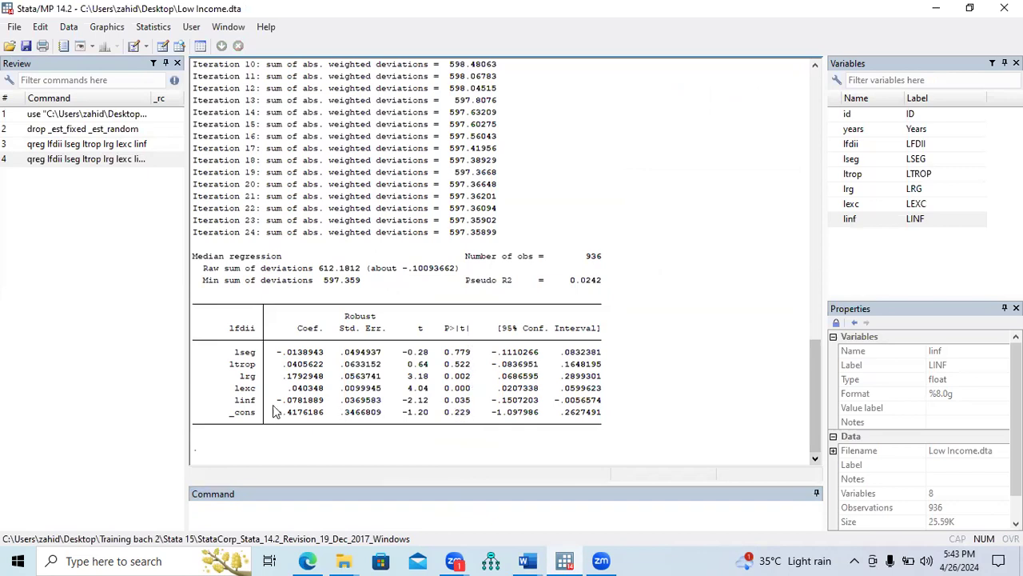
Examine the linf, lrg and lexc rows of the robust results and compare them with the earlier median regression table.
drag(235, 401, 473, 408)
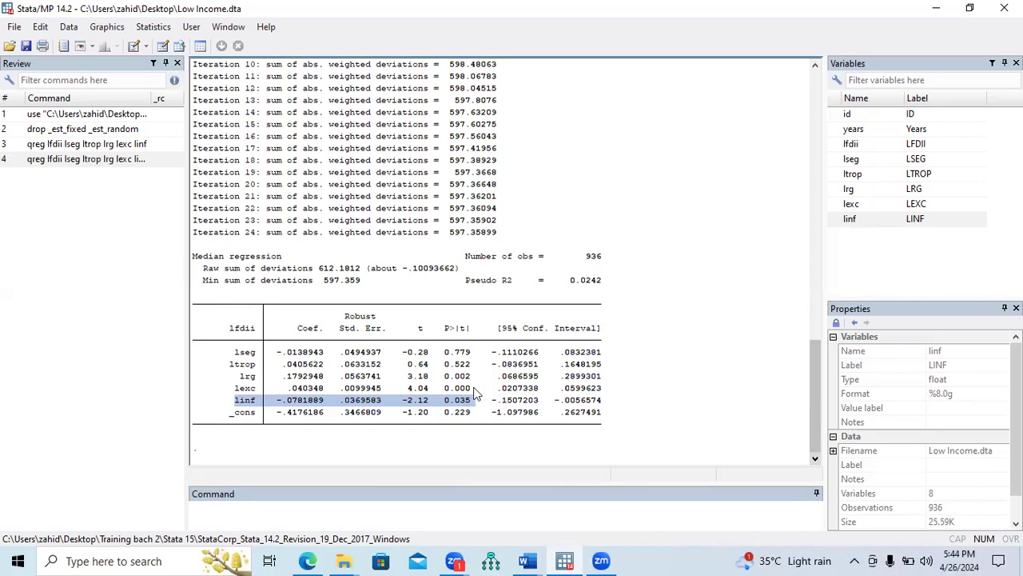
drag(476, 392, 238, 378)
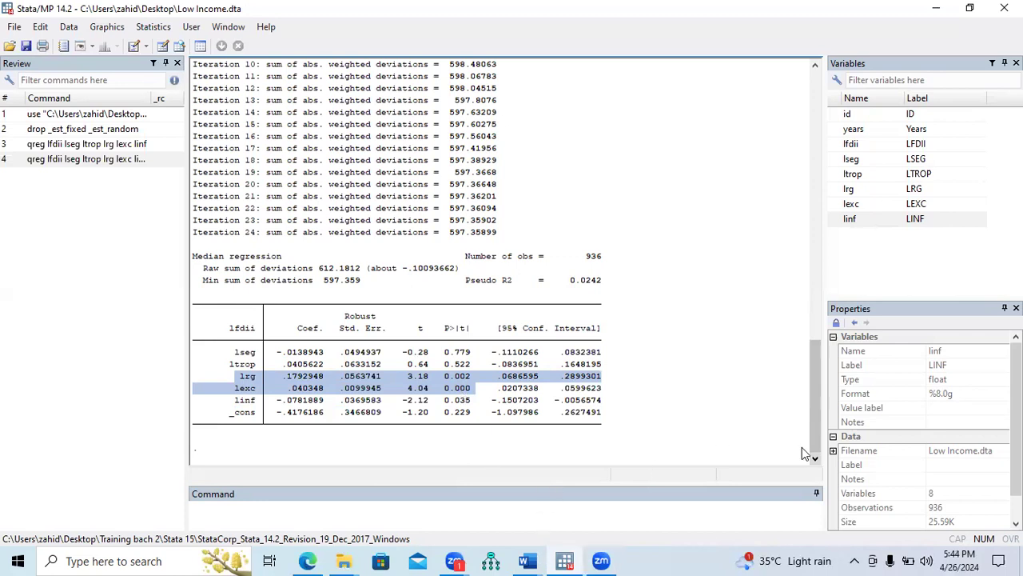
drag(817, 425, 817, 302)
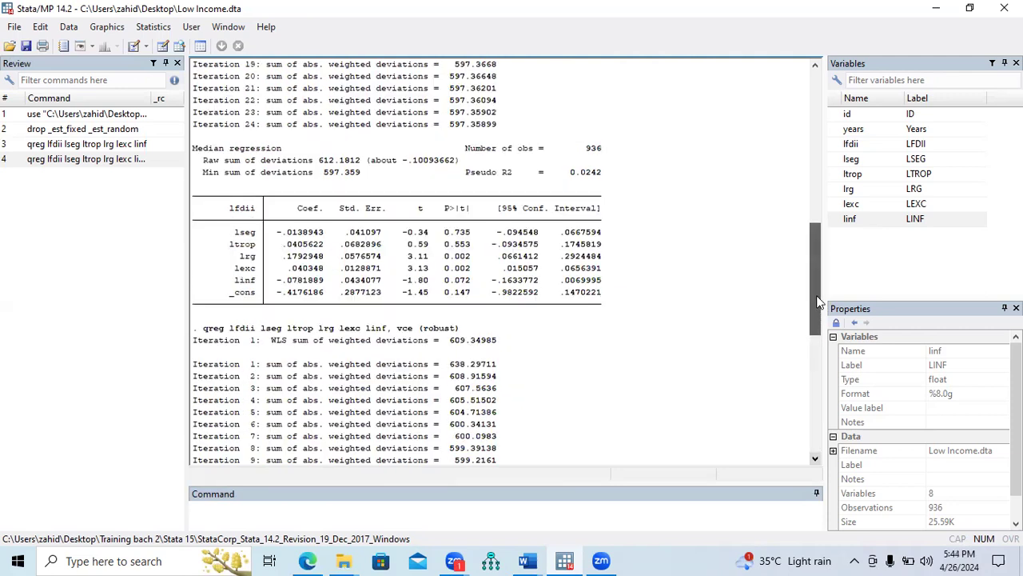
scroll(599, 315, up, 1)
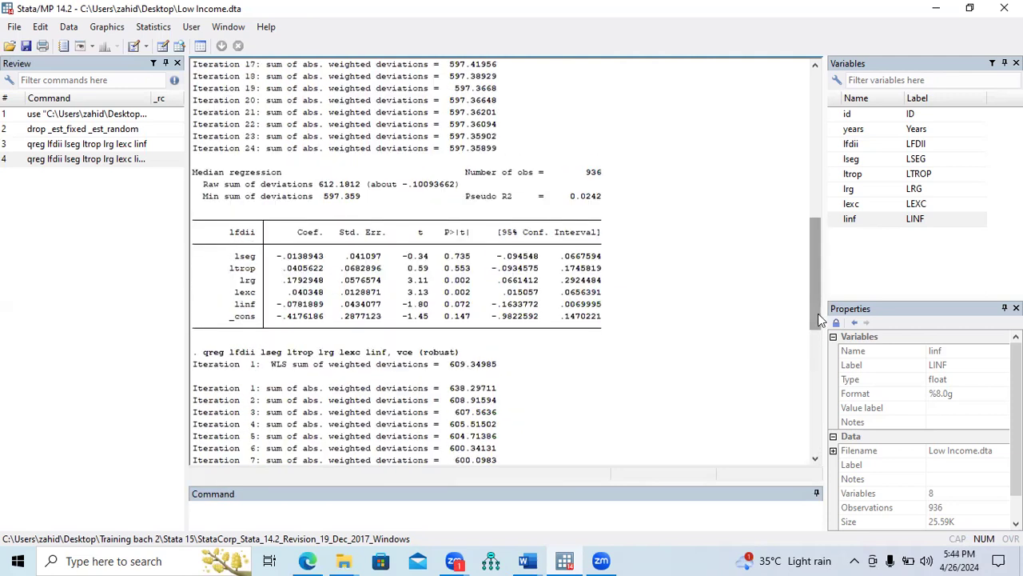
drag(815, 312, 820, 436)
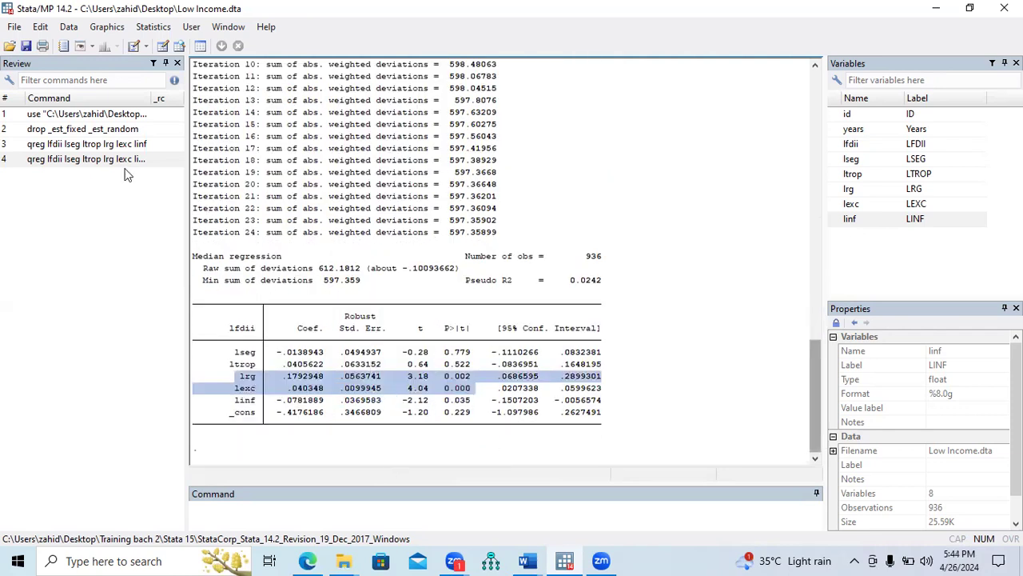
Try to run the regression with a quartile option as "qreg lfdii lseg ltrop lrg lexc linf, quartile(.25)".
click(64, 149)
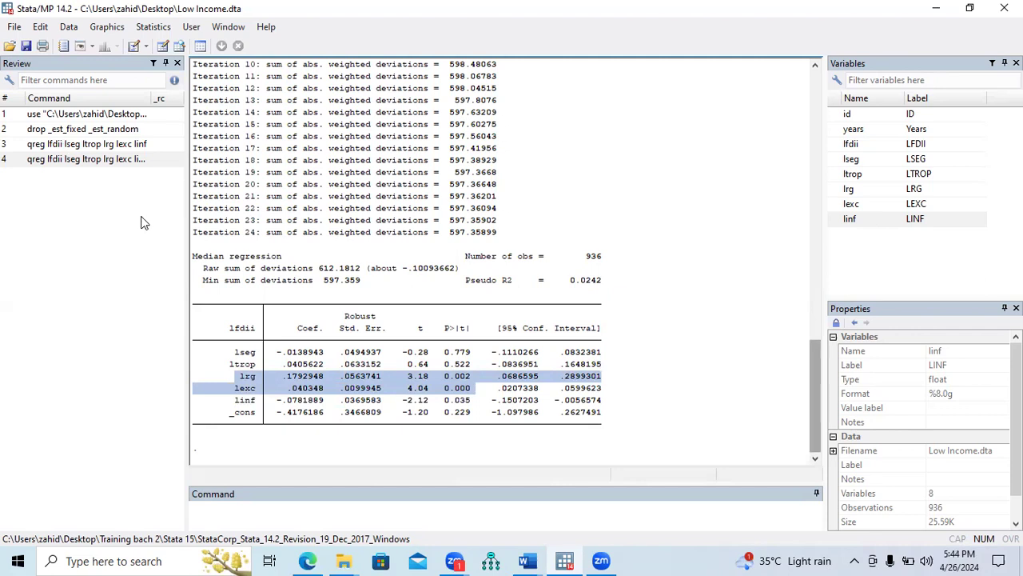
click(410, 511)
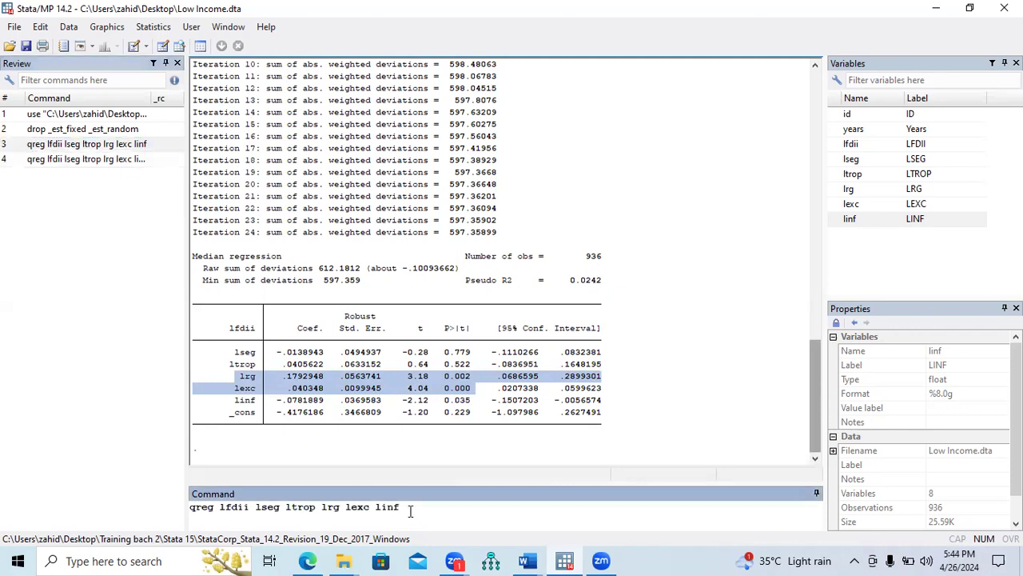
text(,)
double_click(196, 506)
drag(335, 513, 402, 512)
click(416, 510)
text(quartil)
text(5)
key(Return)
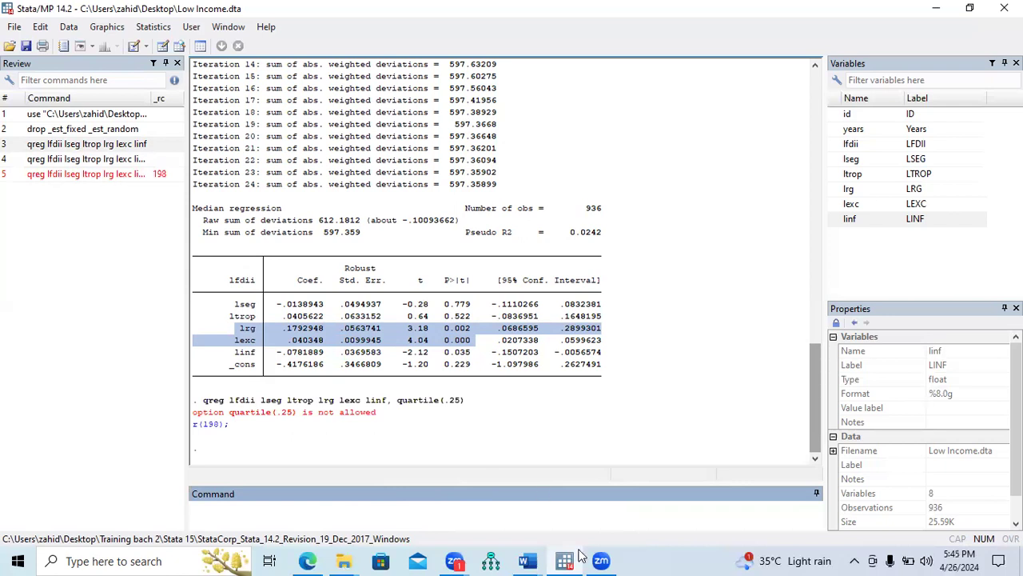
Look up the quantile option syntax in the imp Word document and compare it with the rejected command in Stata.
click(539, 560)
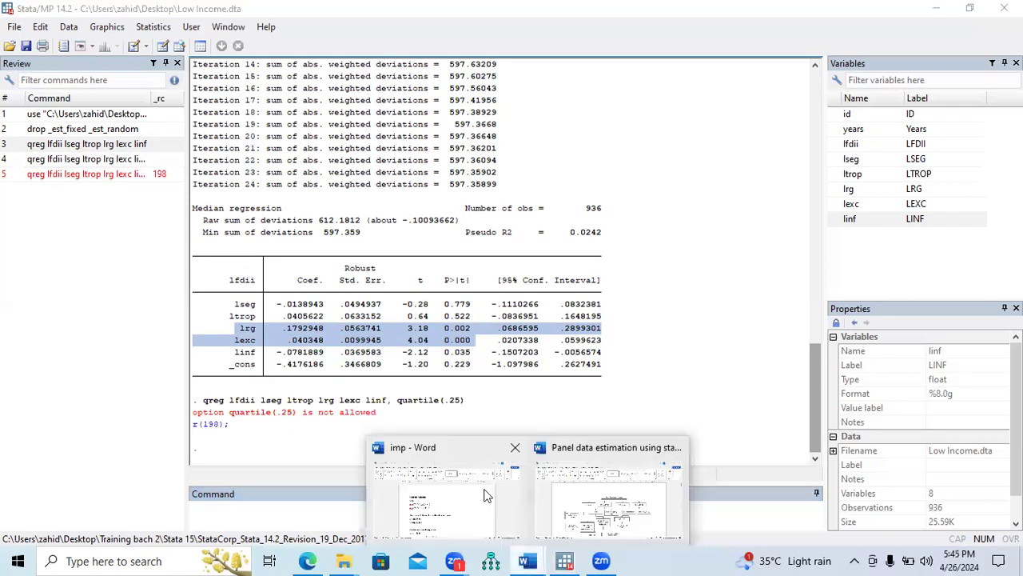
click(477, 438)
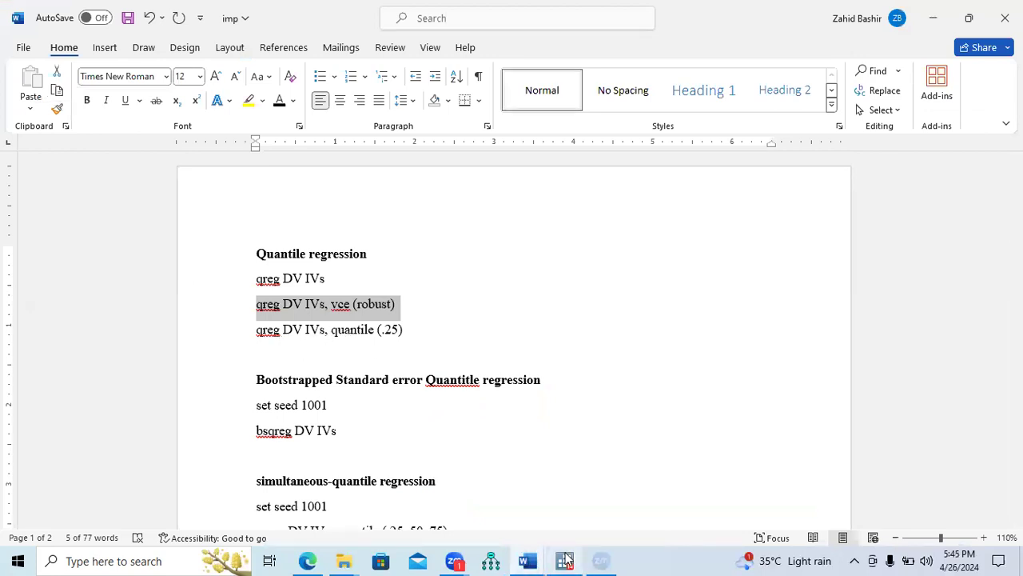
mouse_move(567, 559)
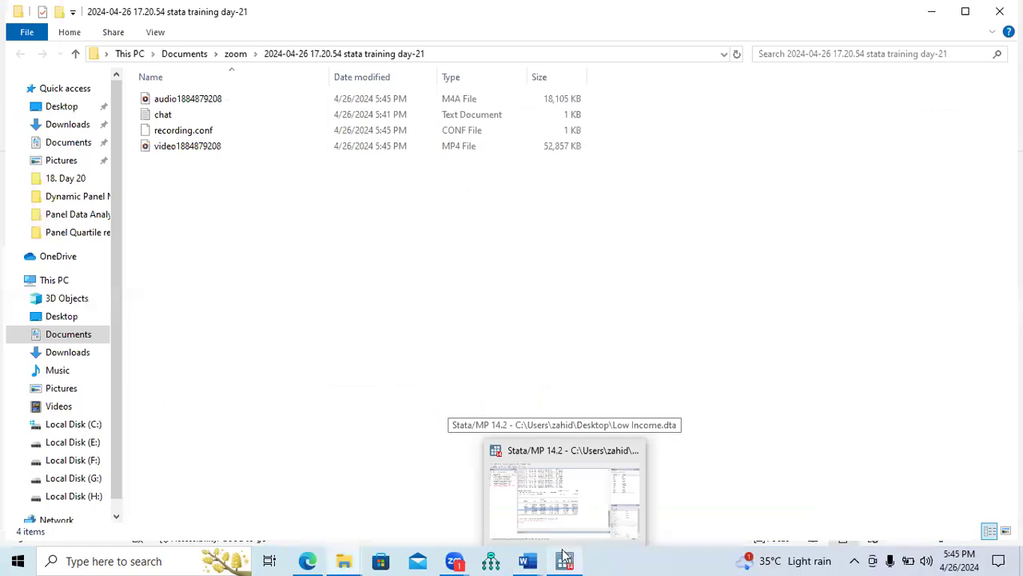
click(565, 560)
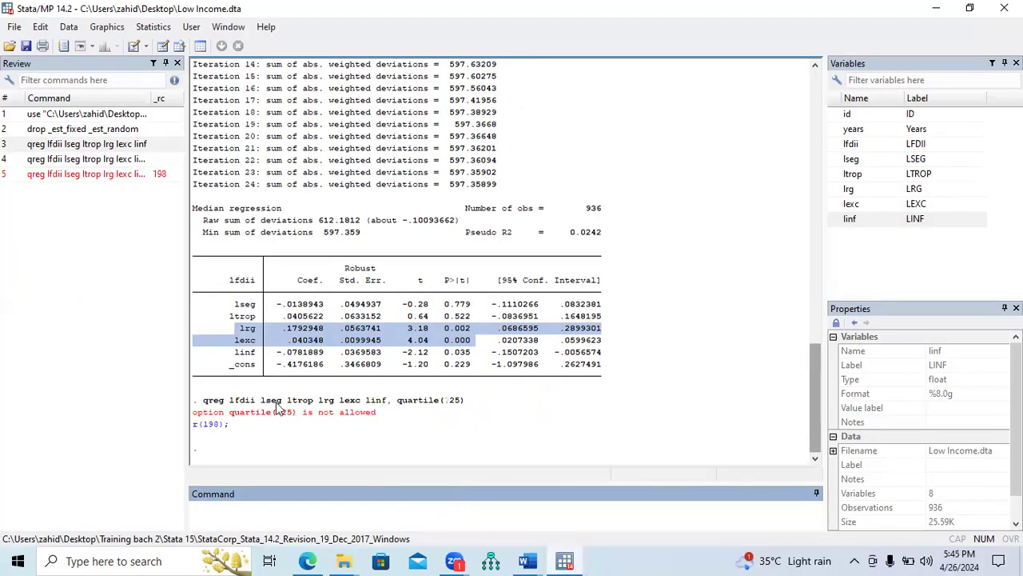
drag(464, 403, 229, 407)
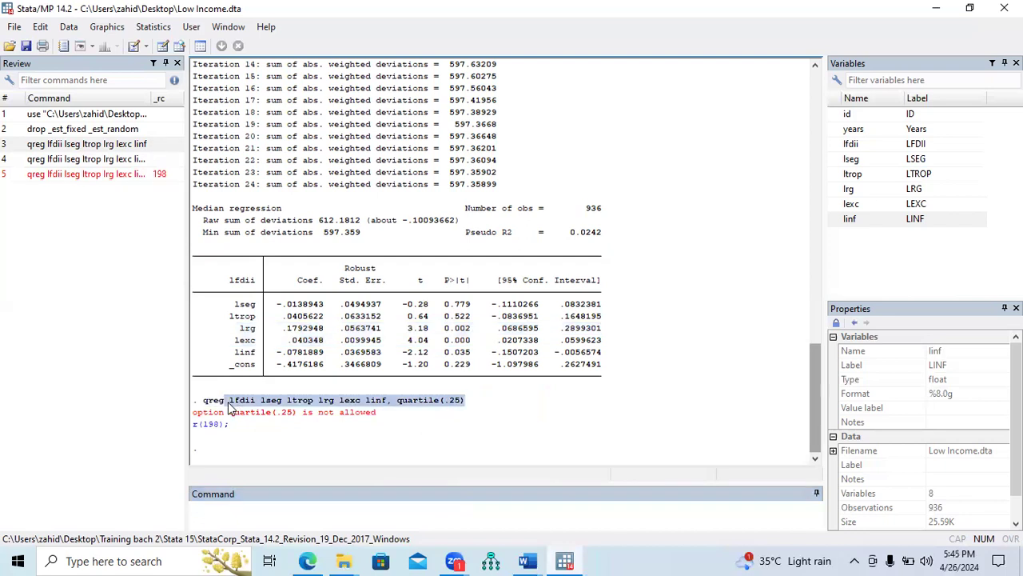
Correct the failed command to "qreg lfdii lseg ltrop lrg lexc linf, quantile(.25)", run it and display the rest of the output.
click(98, 176)
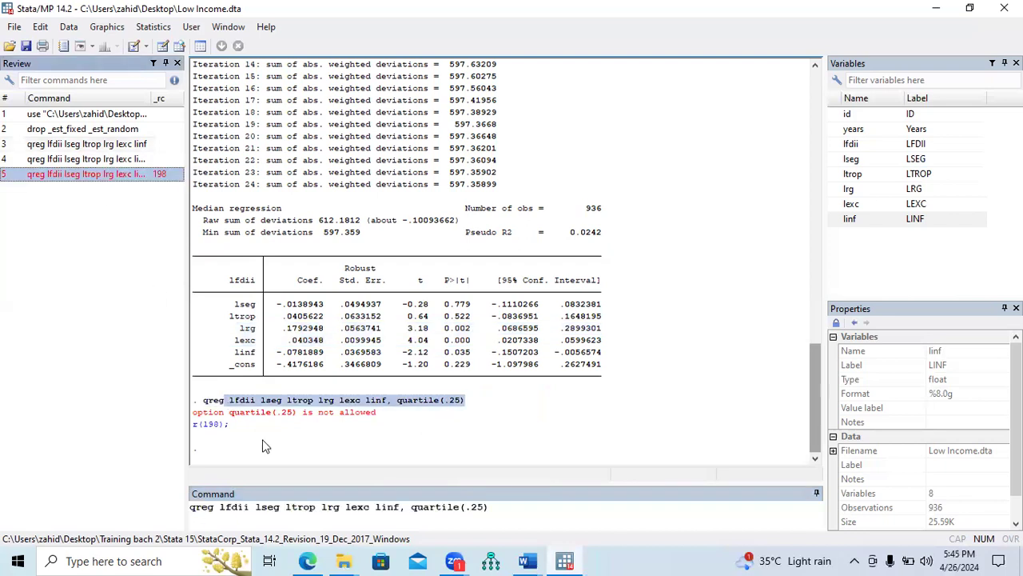
click(460, 507)
key(BackSpace)
key(BackSpace)
key(BackSpace)
key(BackSpace)
key(BackSpace)
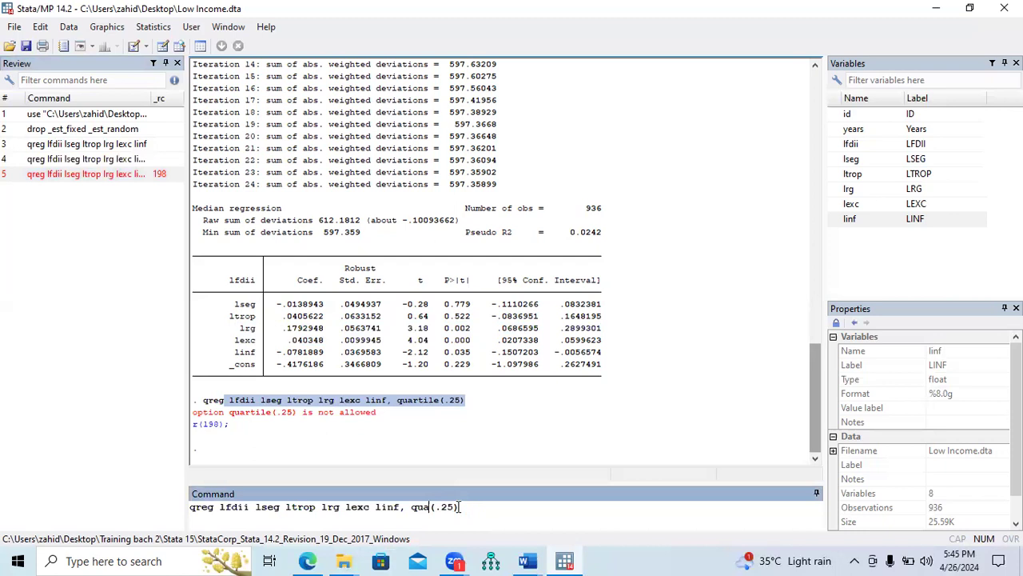
text(ntile)
click(490, 508)
key(Return)
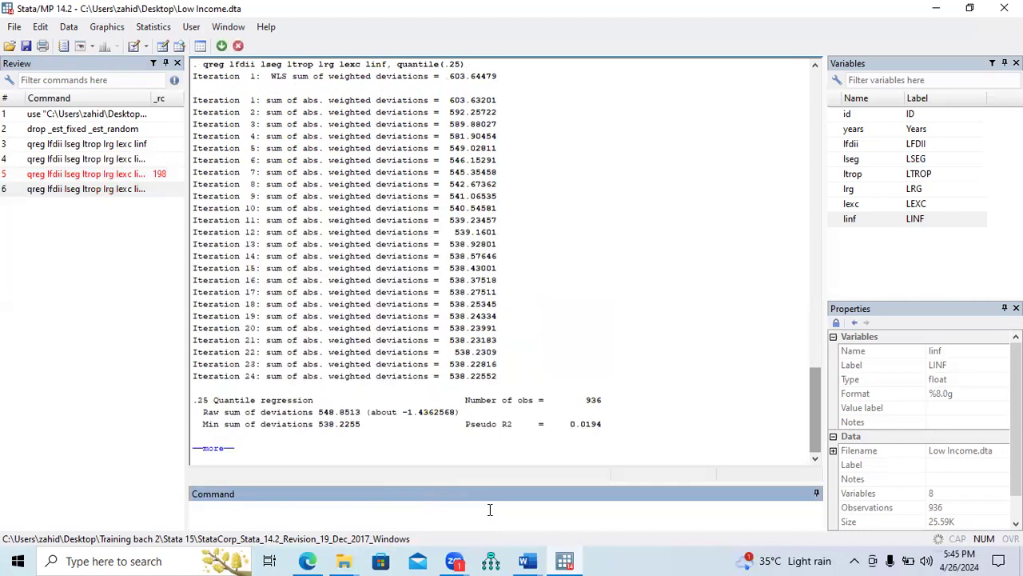
click(229, 448)
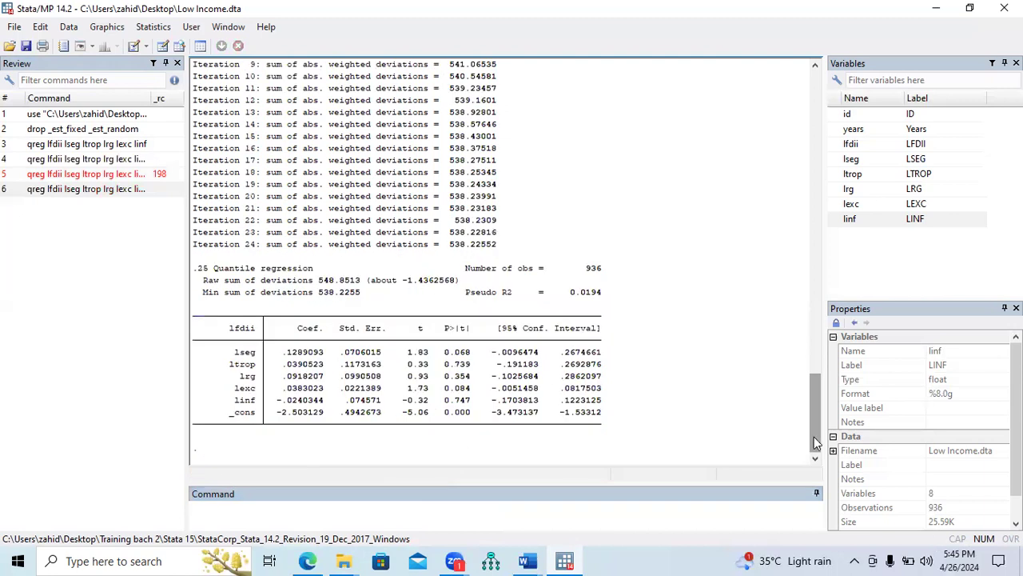
Examine the .25 quantile regression's command, its Pseudo R2 and the lseg and lrg coefficient rows.
drag(820, 444, 824, 371)
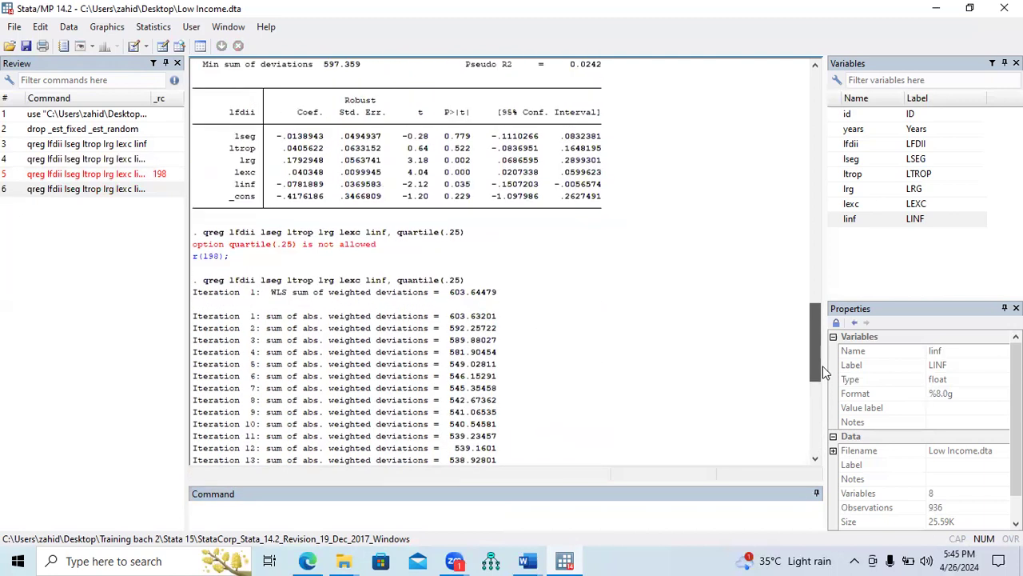
drag(204, 285, 476, 287)
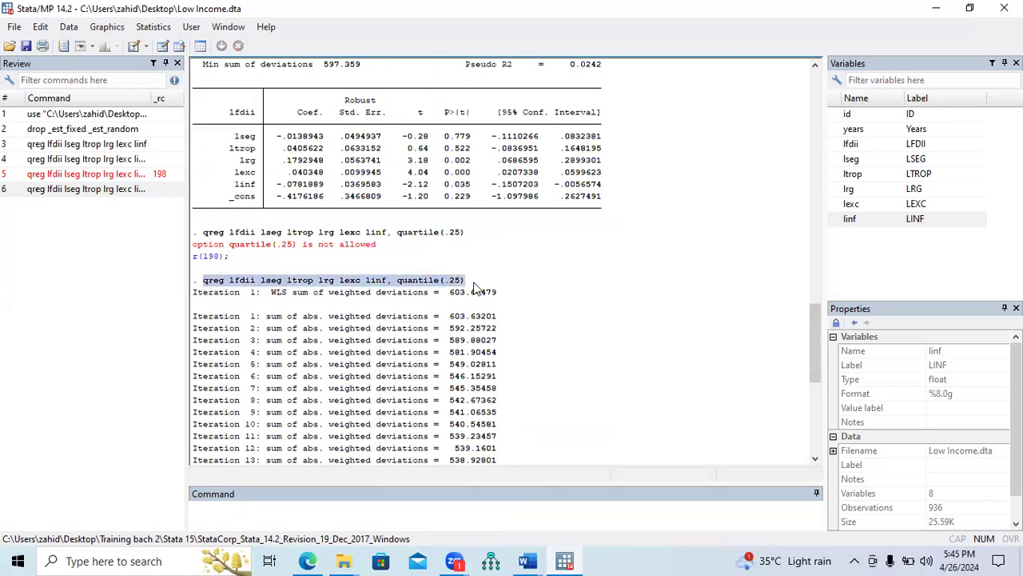
drag(816, 373, 825, 451)
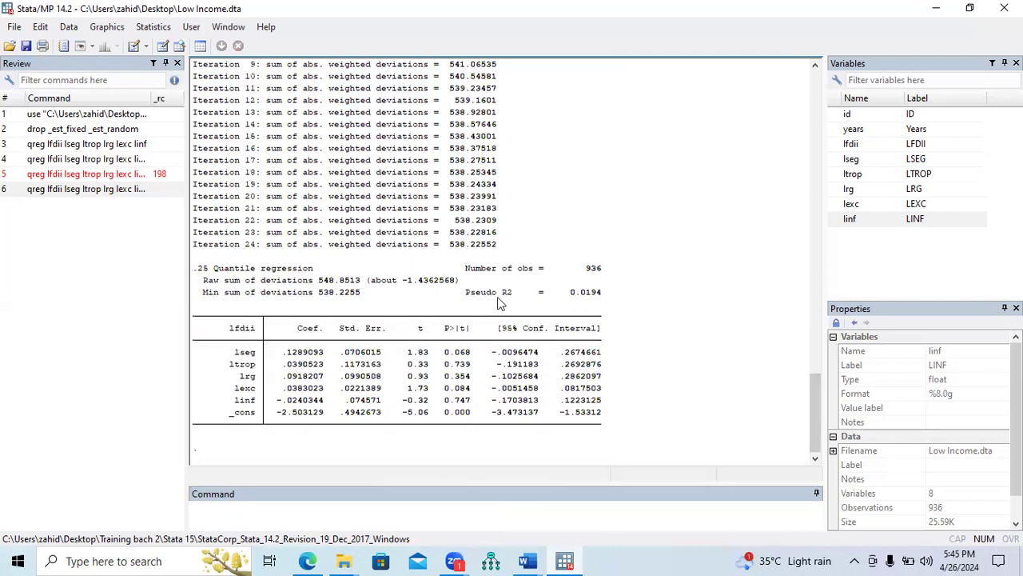
drag(466, 293, 592, 304)
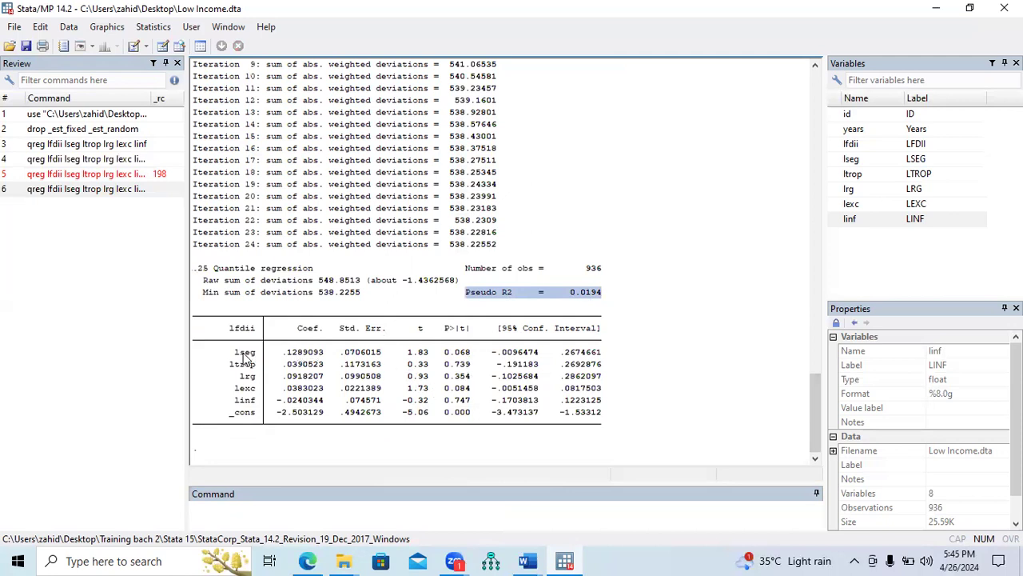
drag(234, 352, 461, 356)
drag(470, 356, 472, 358)
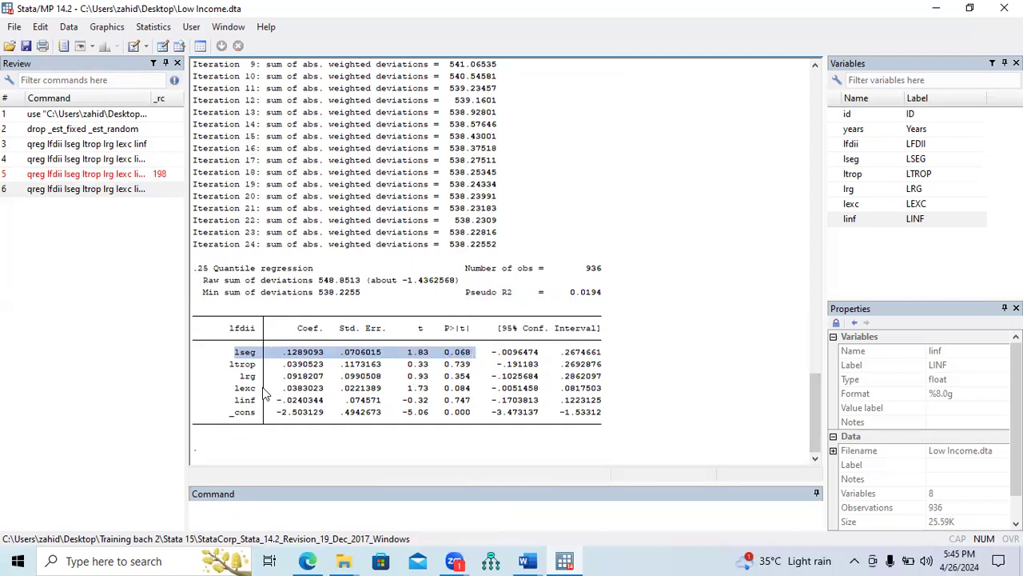
drag(240, 376, 470, 384)
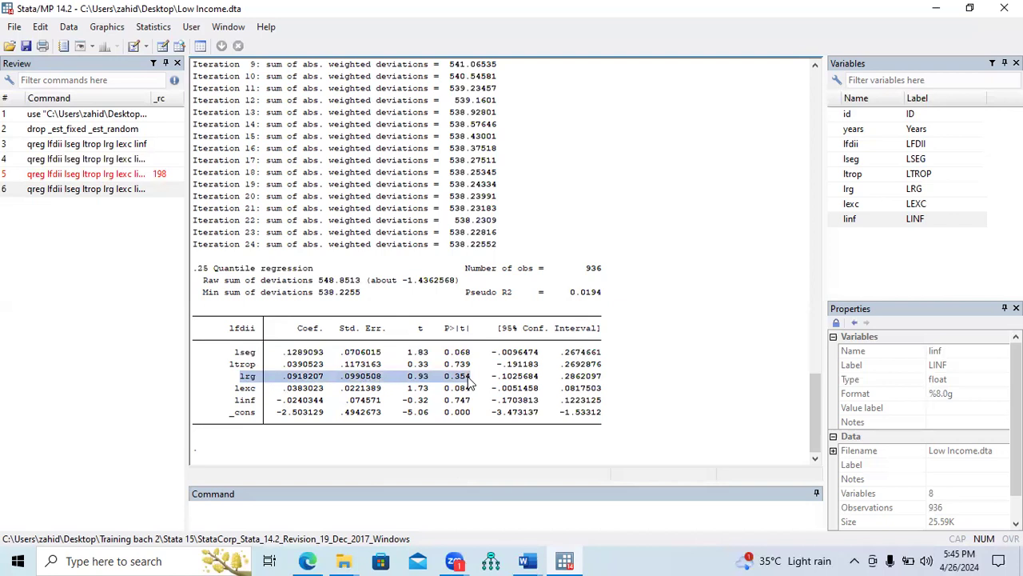
Examine the lexc and _cons coefficient rows of the .25 quantile regression.
drag(234, 389, 474, 393)
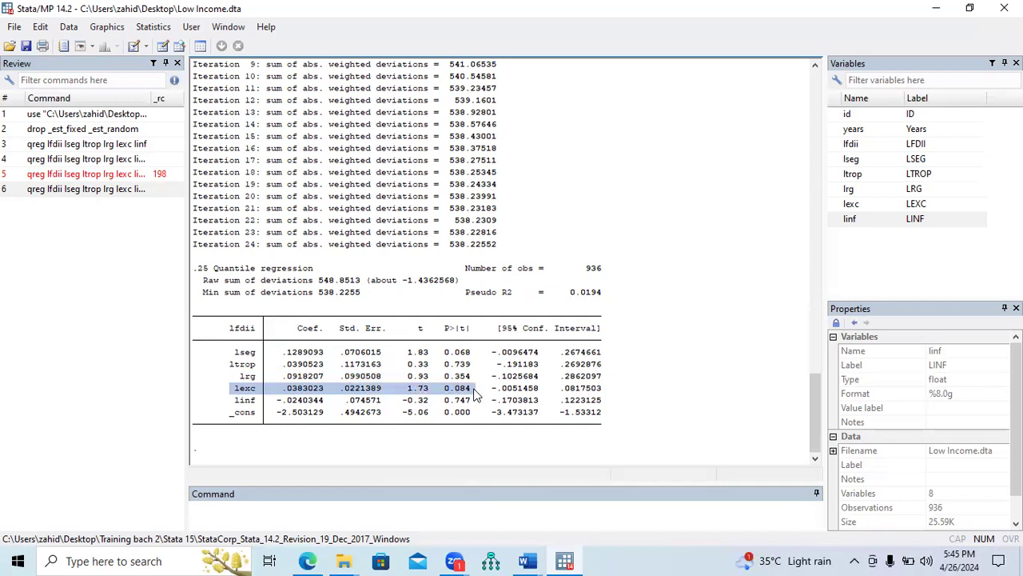
drag(231, 413, 472, 422)
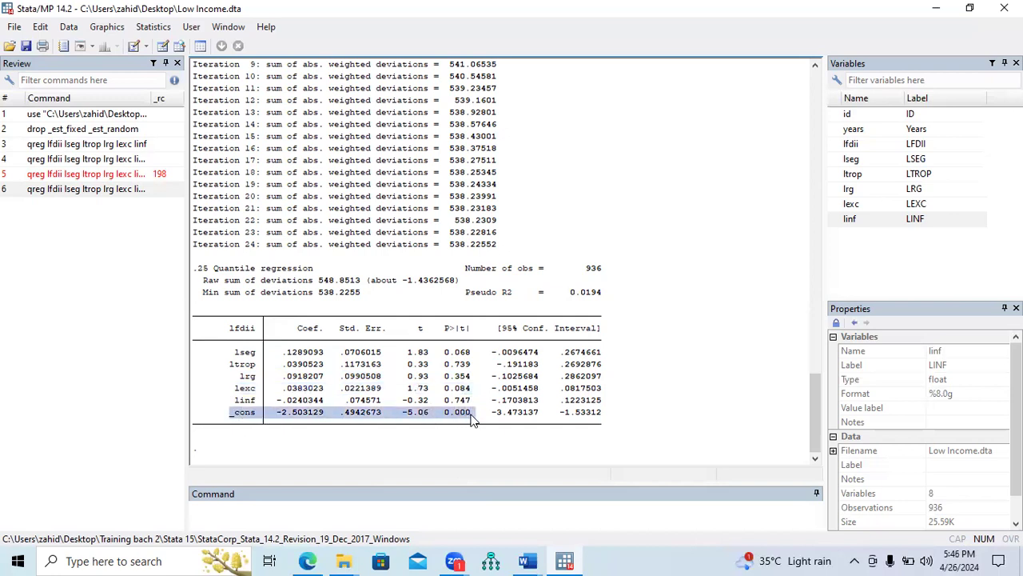
mouse_move(814, 428)
mouse_down()
mouse_move(811, 329)
mouse_move(804, 445)
mouse_up()
Reuse the last command with the .75 quantile and run "qreg lfdii lseg ltrop lrg lexc linf, quantile(.75)".
click(128, 190)
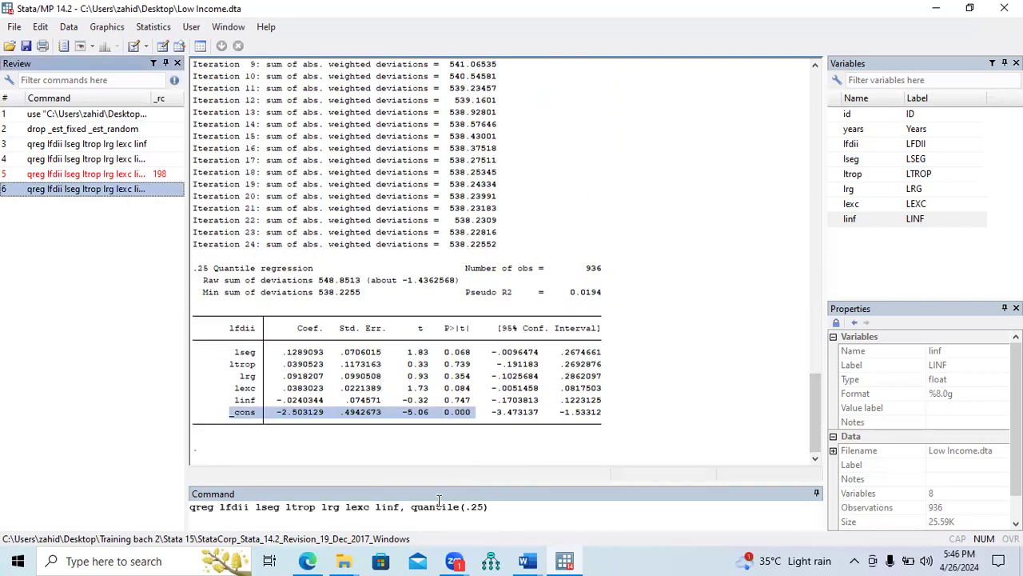
click(483, 508)
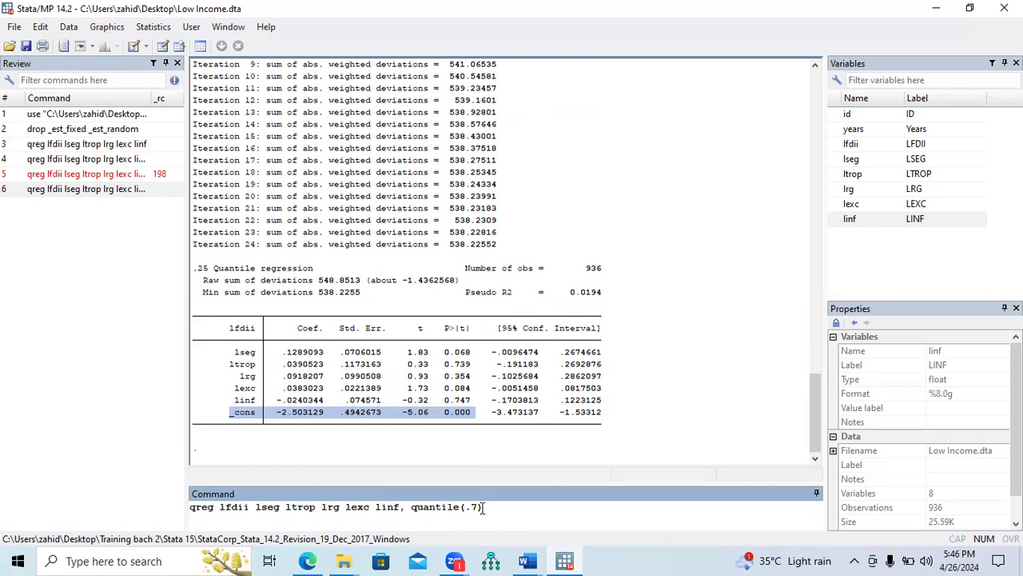
key(Return)
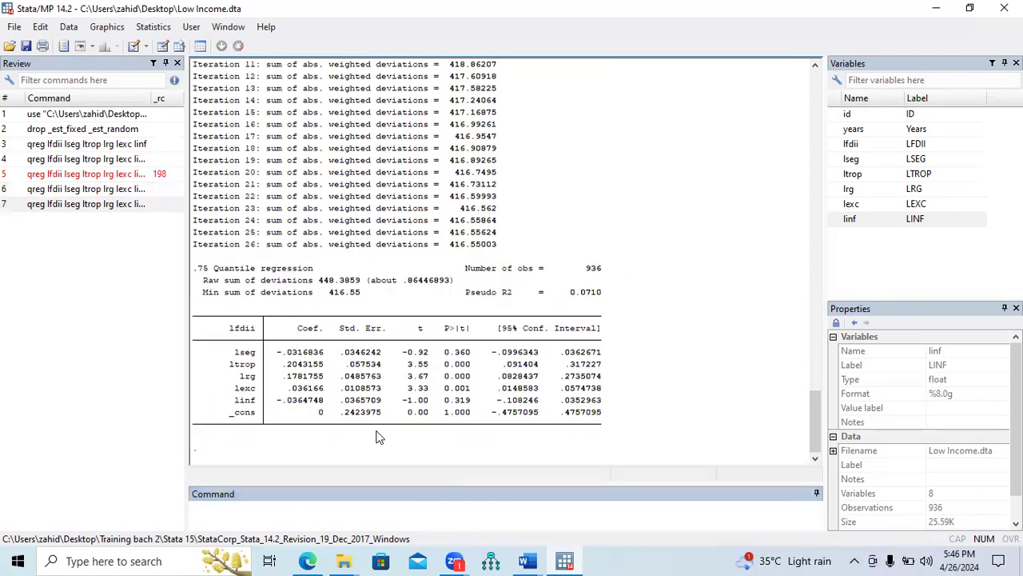
Compare the Pseudo R2 of the .75 quantile regression with that of the .25 quantile regression.
drag(569, 294, 604, 299)
drag(813, 412, 814, 331)
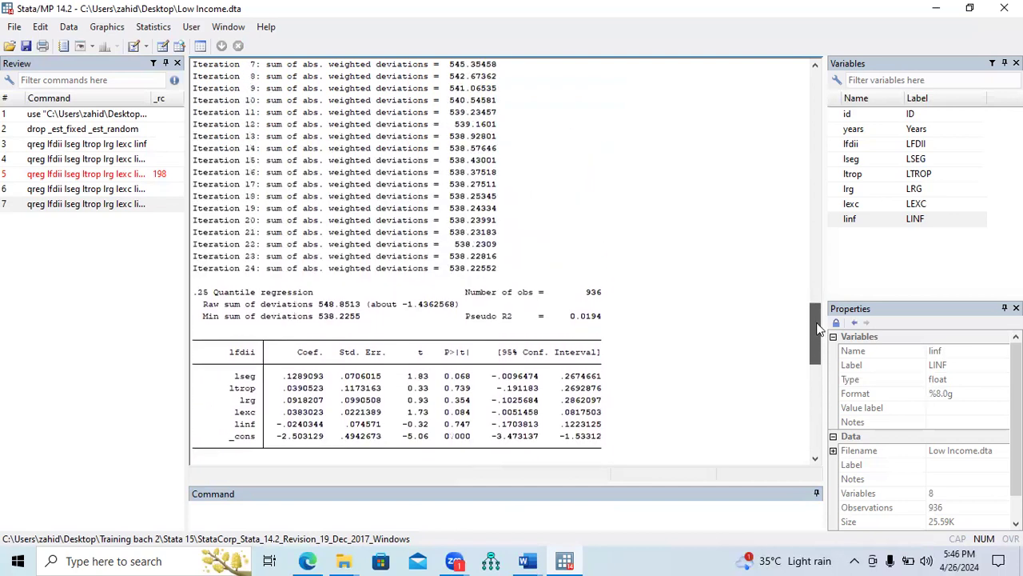
drag(570, 317, 606, 323)
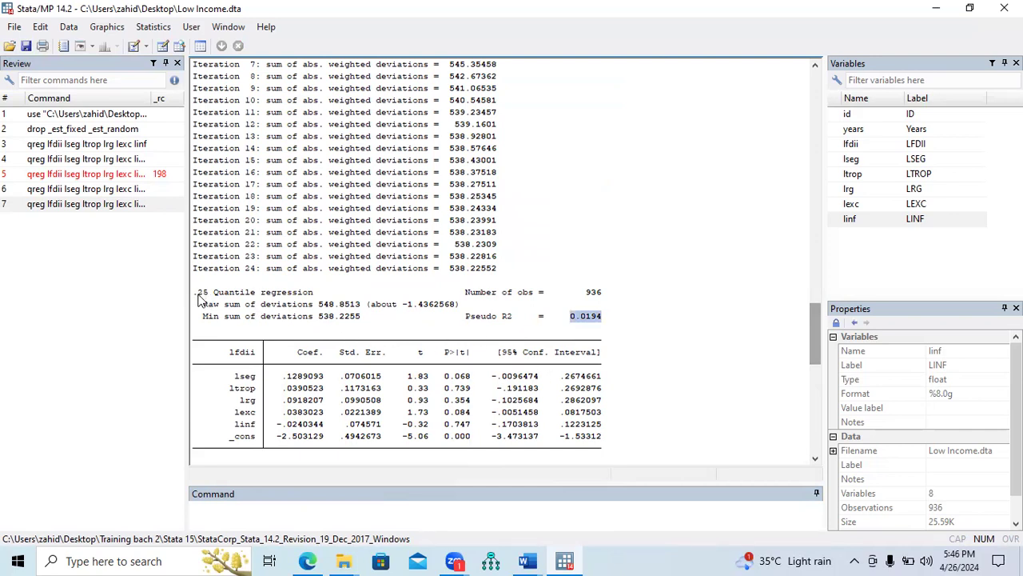
drag(194, 293, 318, 296)
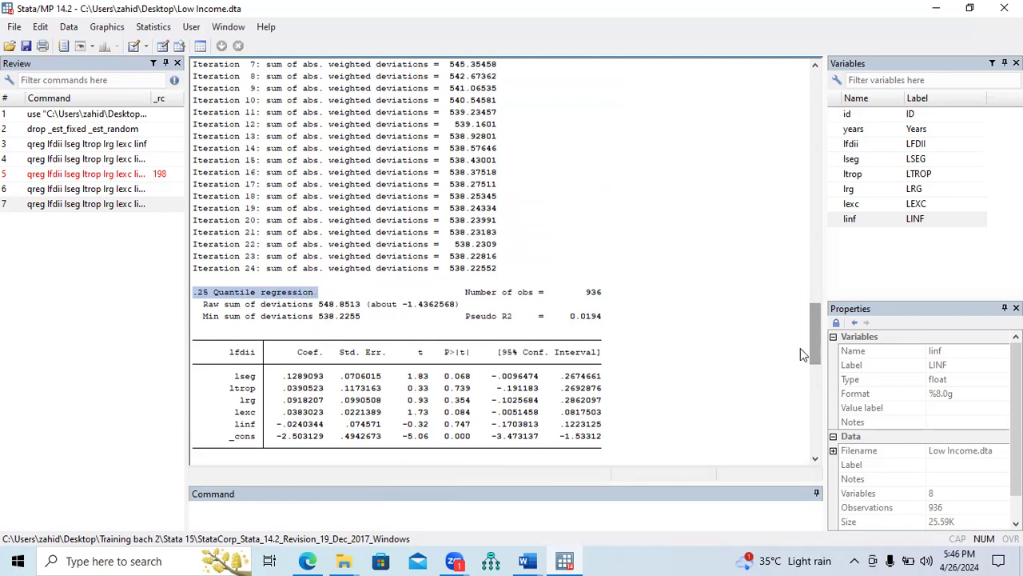
drag(819, 358, 816, 435)
drag(193, 268, 336, 274)
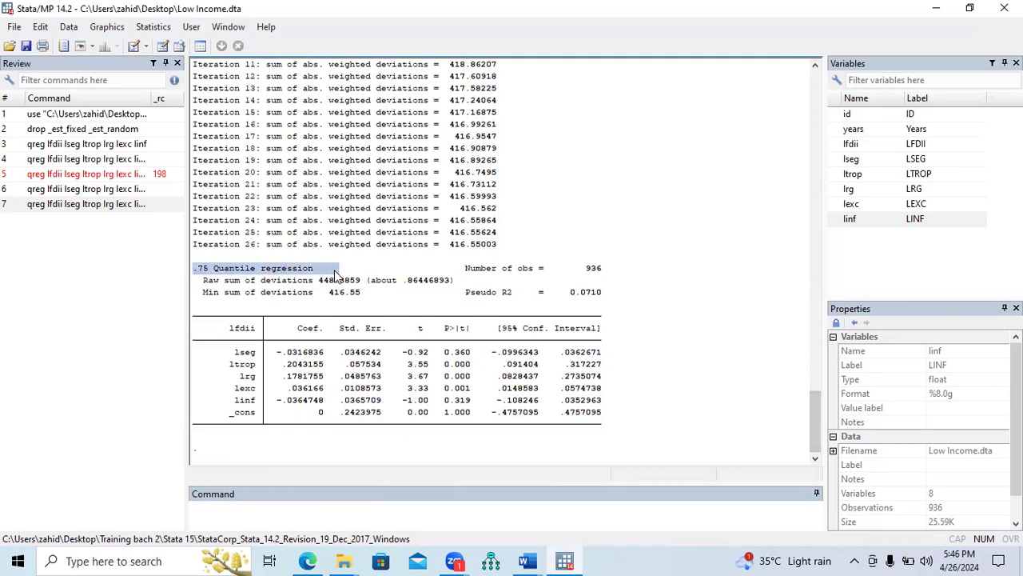
drag(565, 293, 626, 298)
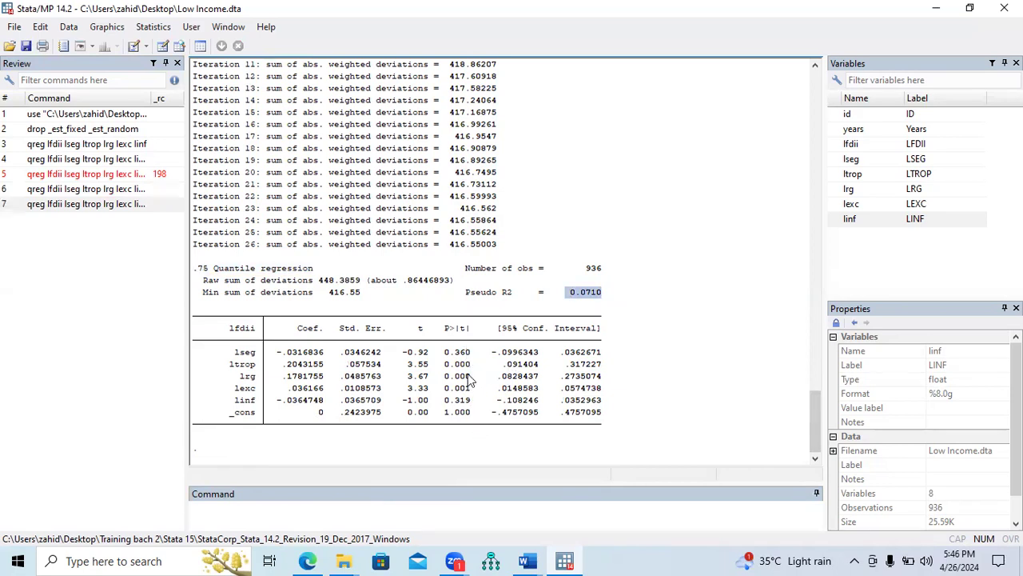
Examine the ltrop, lrg, lexc, linf and _cons coefficient rows of the .75 quantile regression.
drag(231, 368, 462, 372)
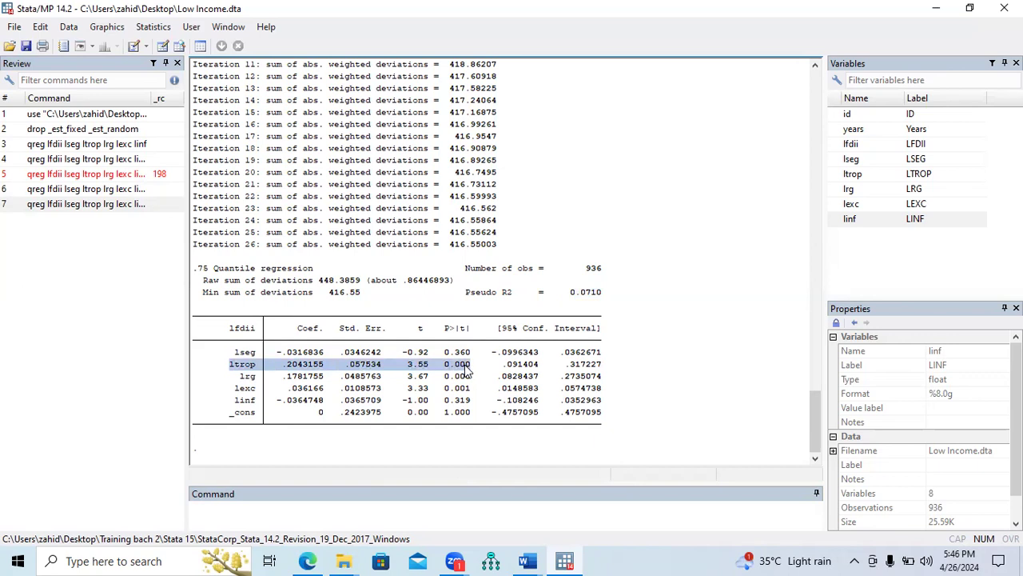
drag(242, 378, 472, 384)
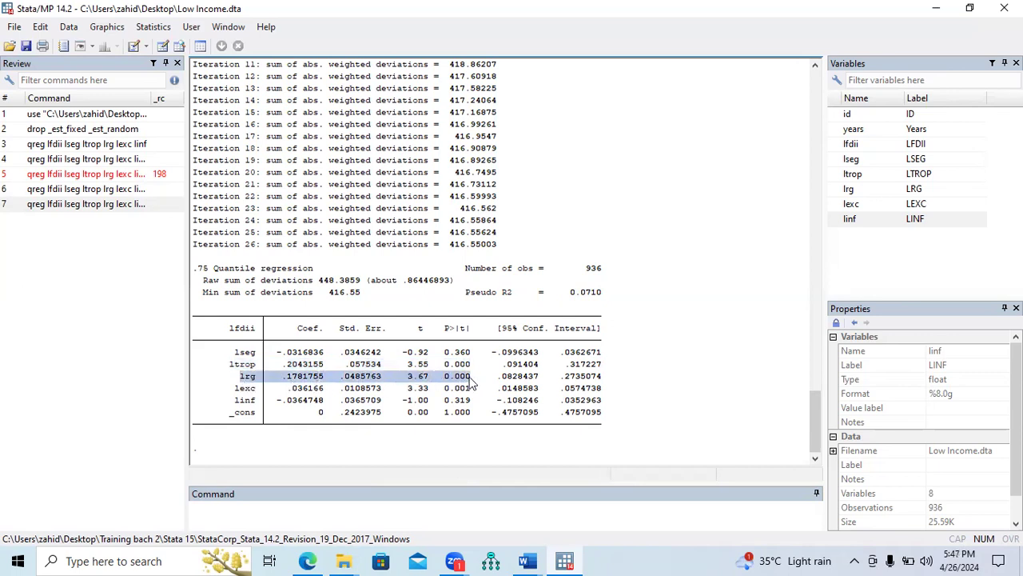
drag(248, 390, 471, 395)
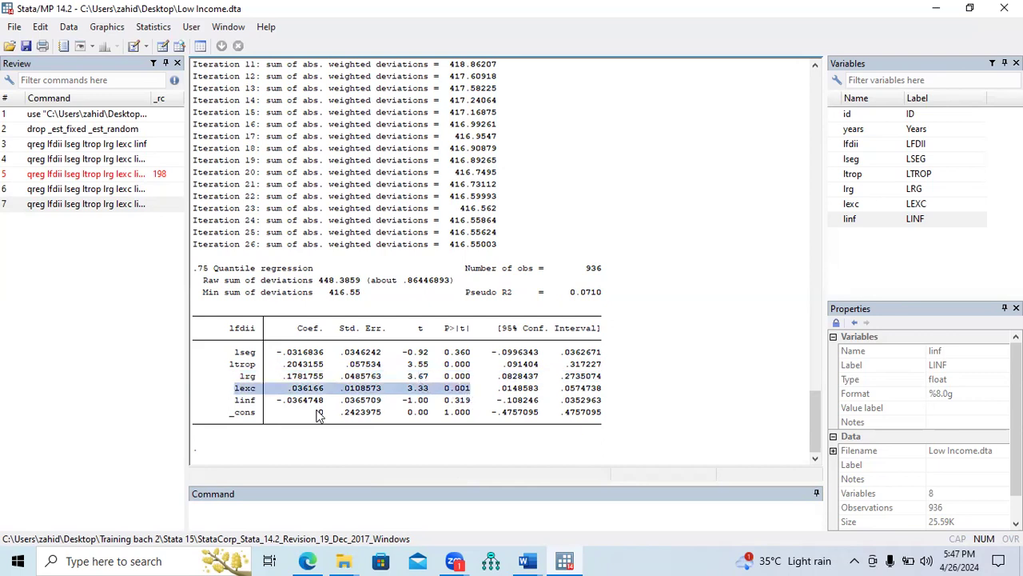
drag(238, 403, 473, 405)
drag(226, 415, 471, 416)
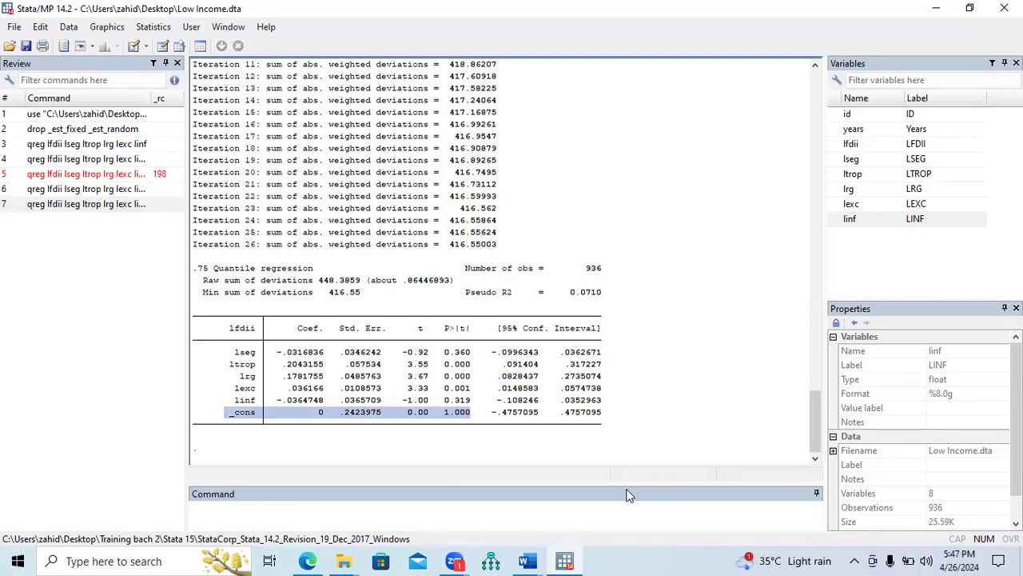
Review the syntax of the .75 quantile regression command in the results, from qreg through the quantile option.
drag(812, 442, 812, 374)
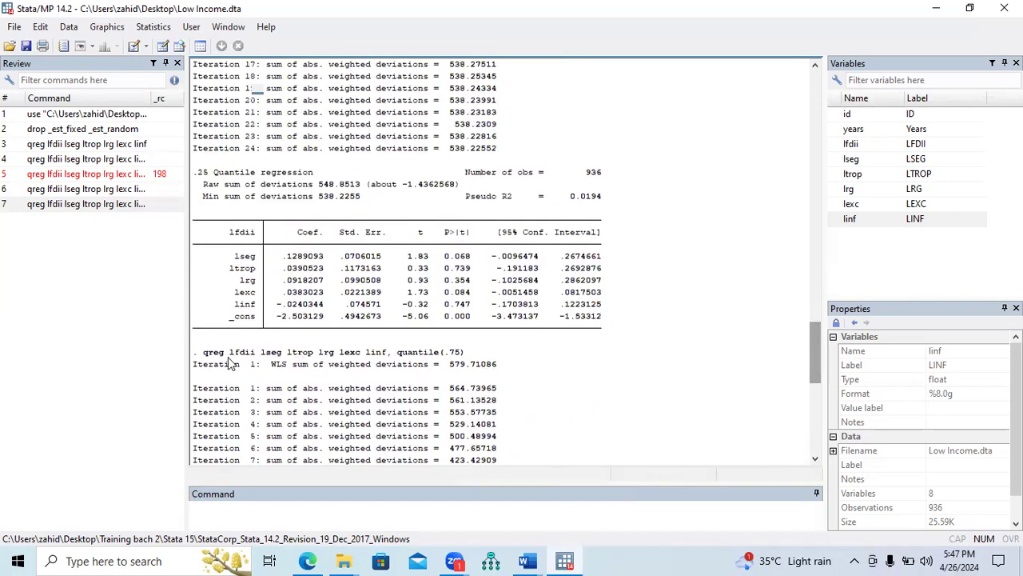
drag(204, 352, 474, 362)
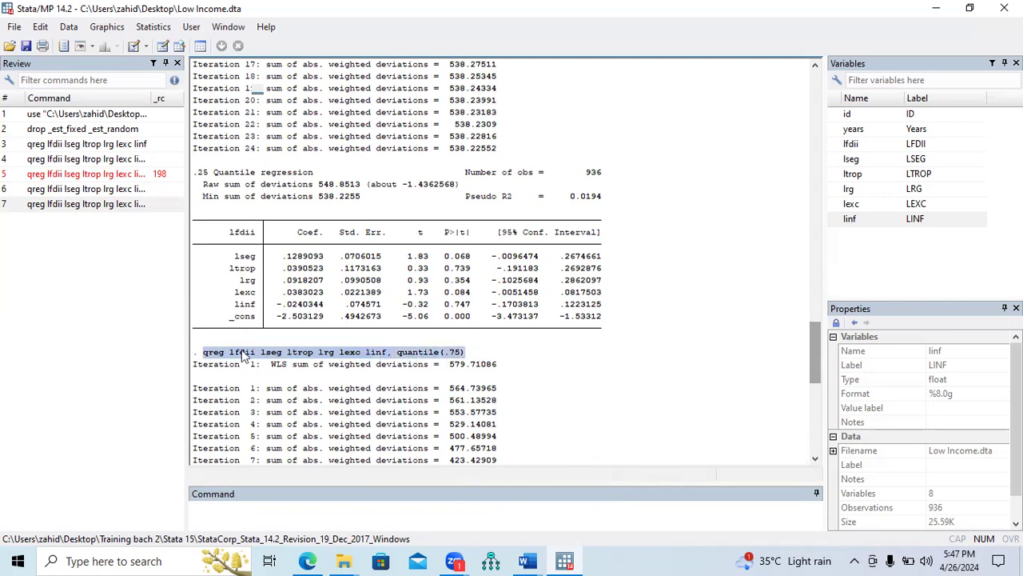
click(205, 360)
drag(204, 356, 227, 357)
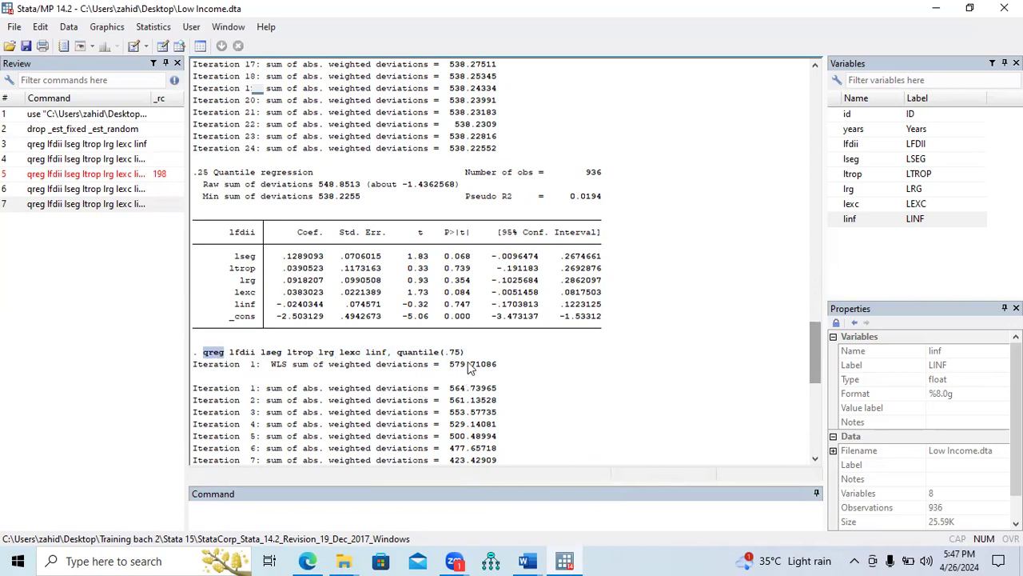
click(459, 353)
drag(460, 353, 208, 358)
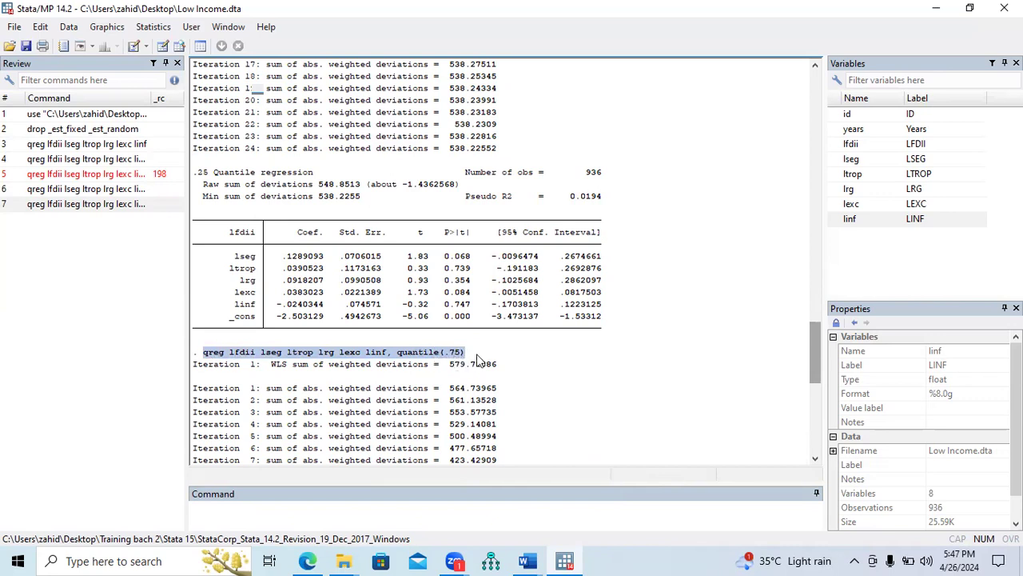
click(667, 194)
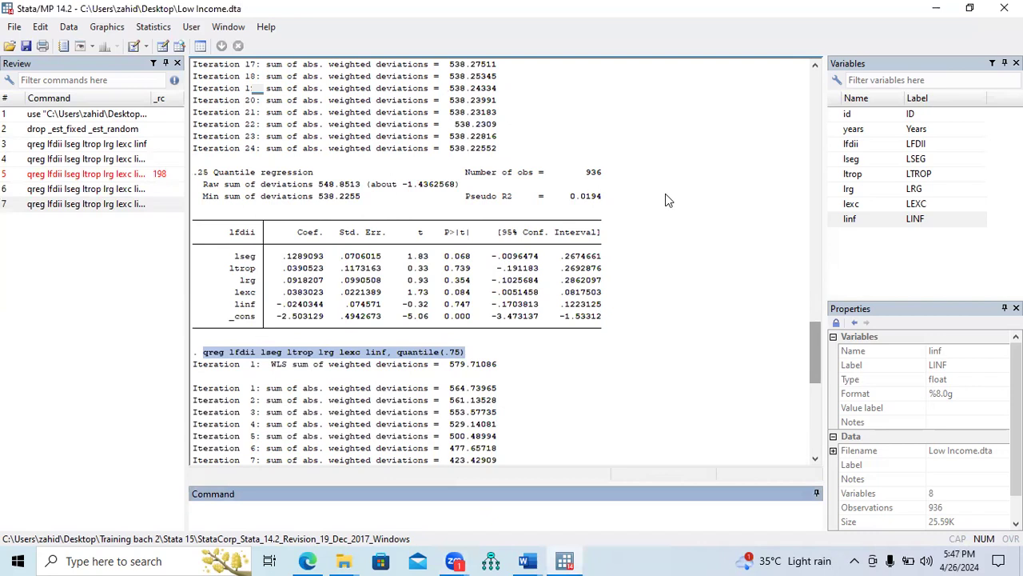
Switch to the imp Word document and look up the bootstrapped standard error quantile regression syntax.
click(526, 561)
click(484, 527)
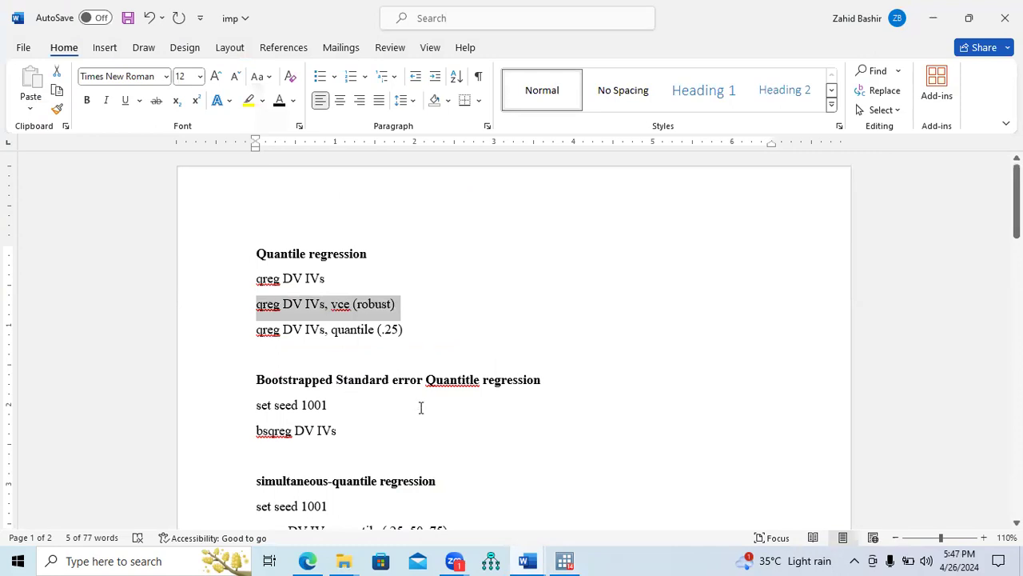
drag(407, 331, 256, 329)
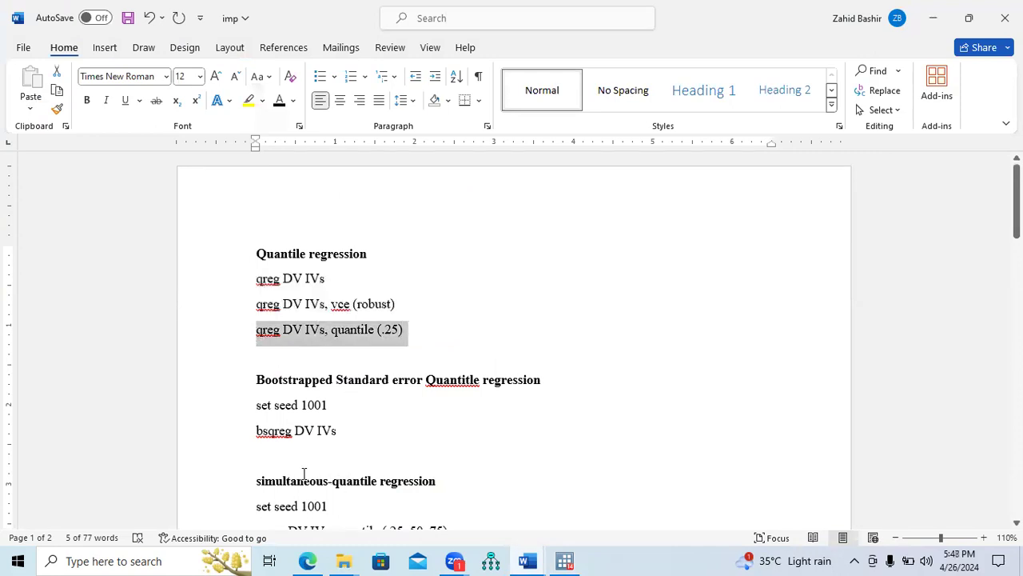
drag(264, 483, 438, 480)
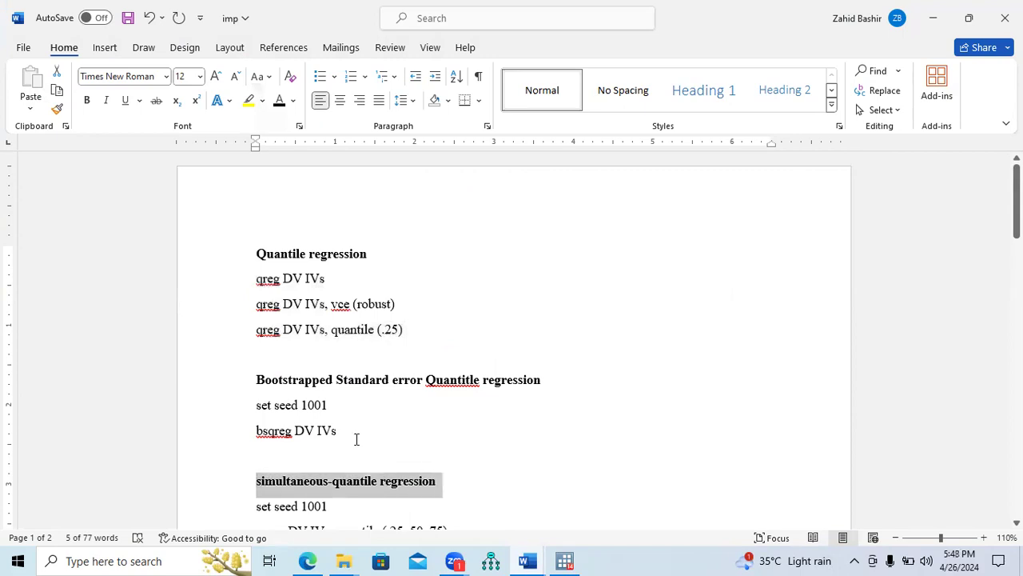
click(348, 434)
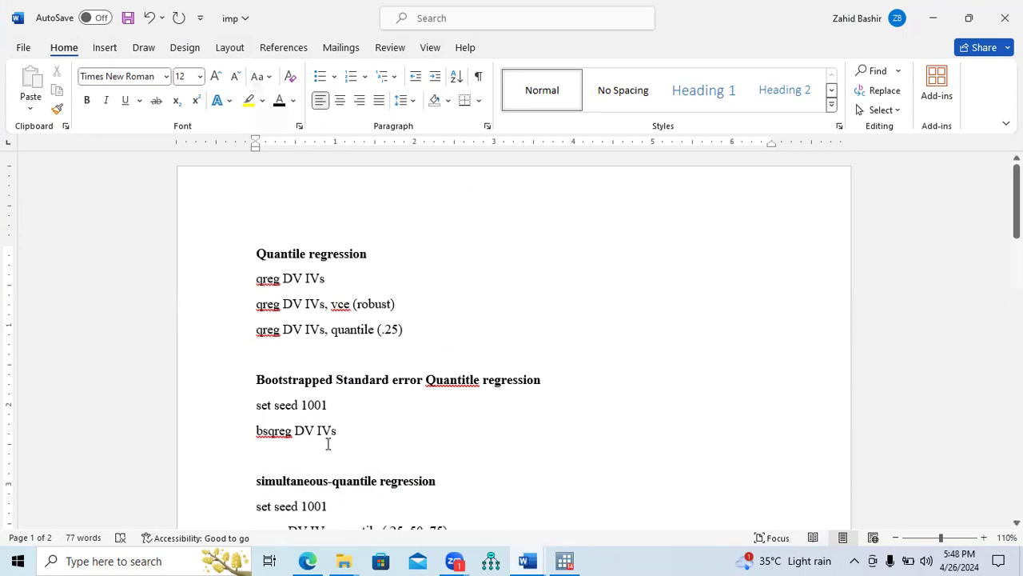
Return to Stata and run the bootstrapped quantile regression "bsqreg lfdii lseg ltrop lrg lexc linf", without the quantile option.
click(564, 561)
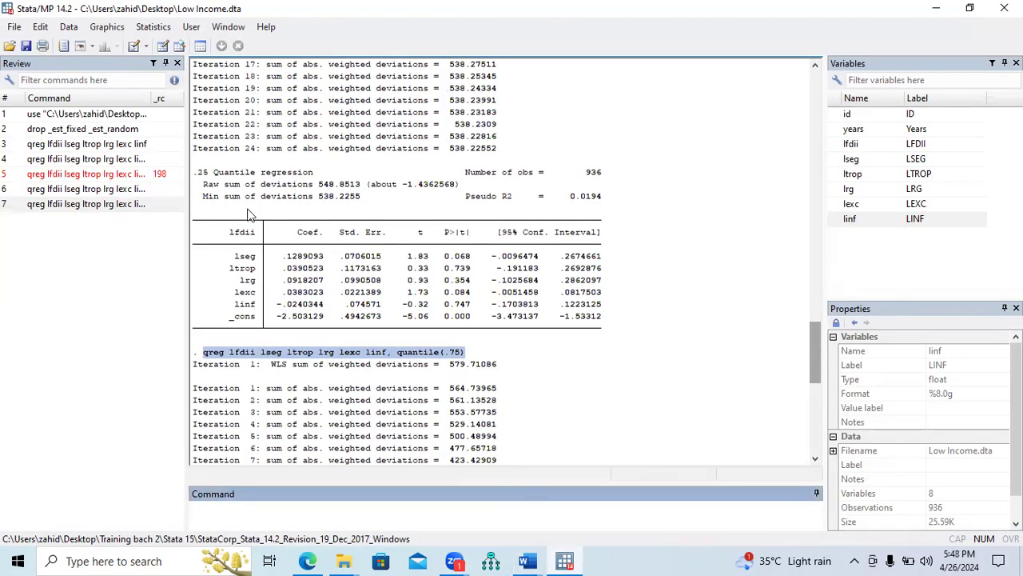
click(111, 205)
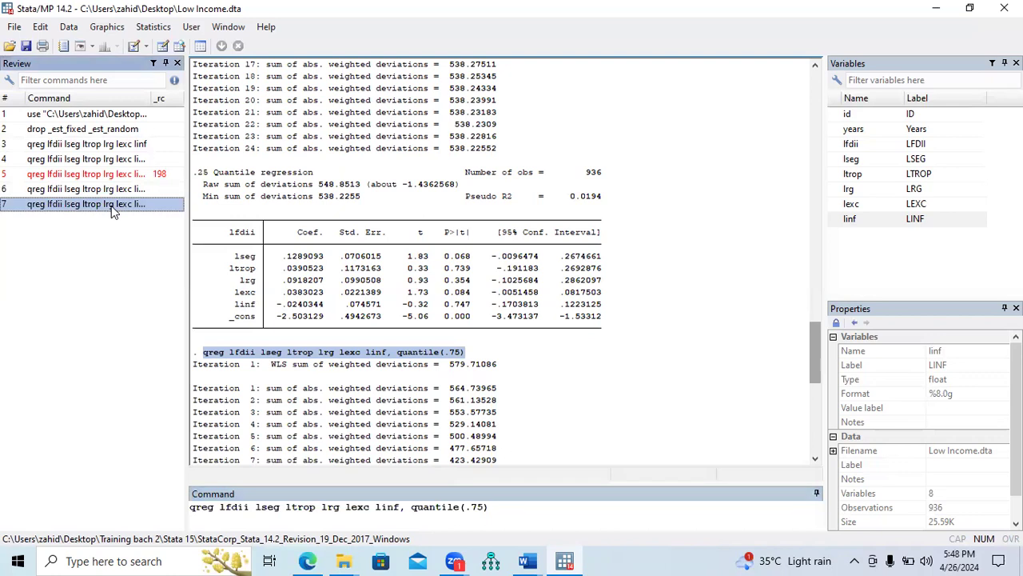
click(514, 514)
key(BackSpace)
key(BackSpace)
key(BackSpace)
key(BackSpace)
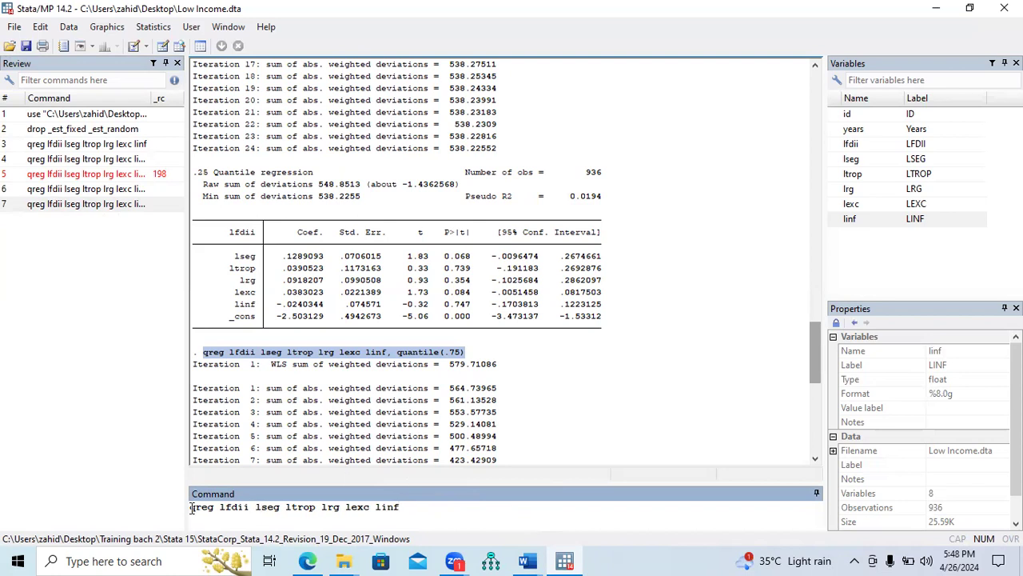
text(bs)
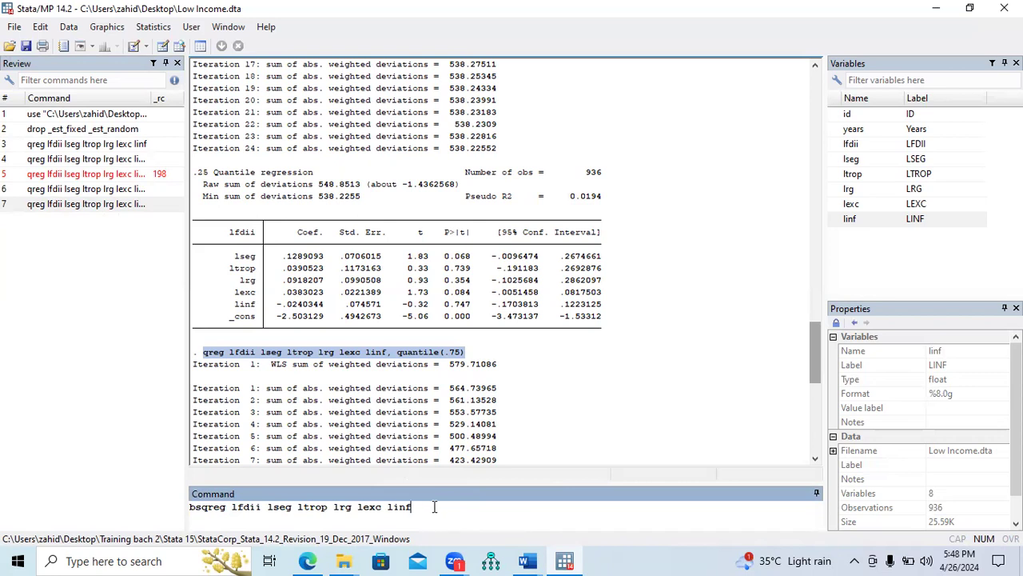
key(Return)
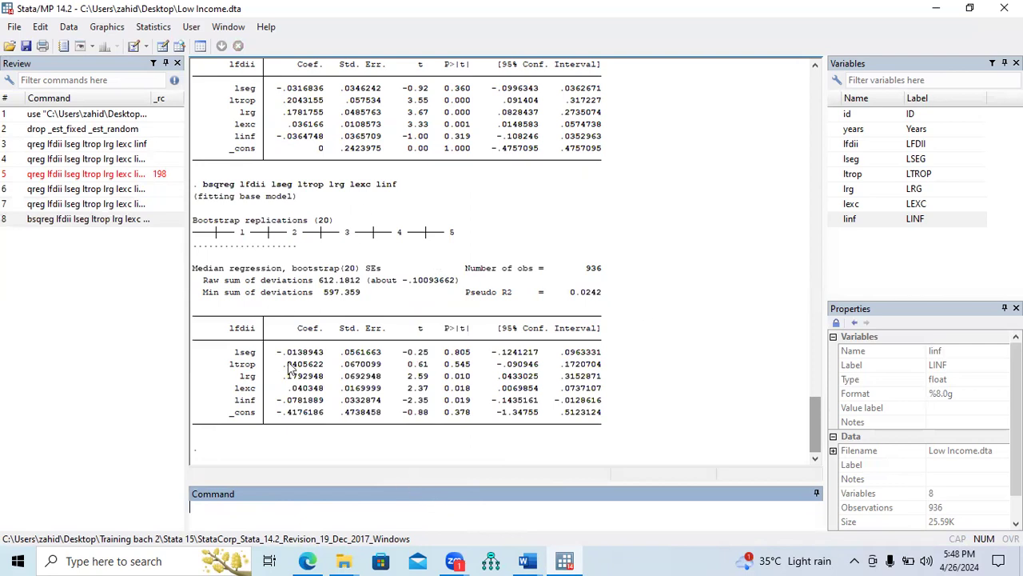
Examine the bootstrapped regression's Pseudo R2, its lrg, lexc and linf coefficient rows, and the bs prefix of its command.
click(590, 299)
double_click(592, 301)
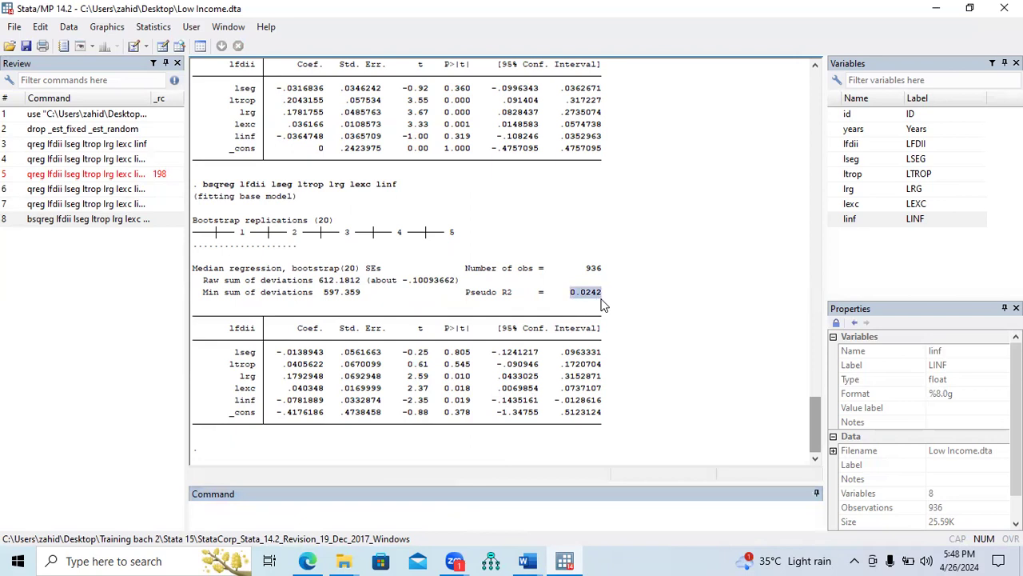
drag(448, 376, 230, 377)
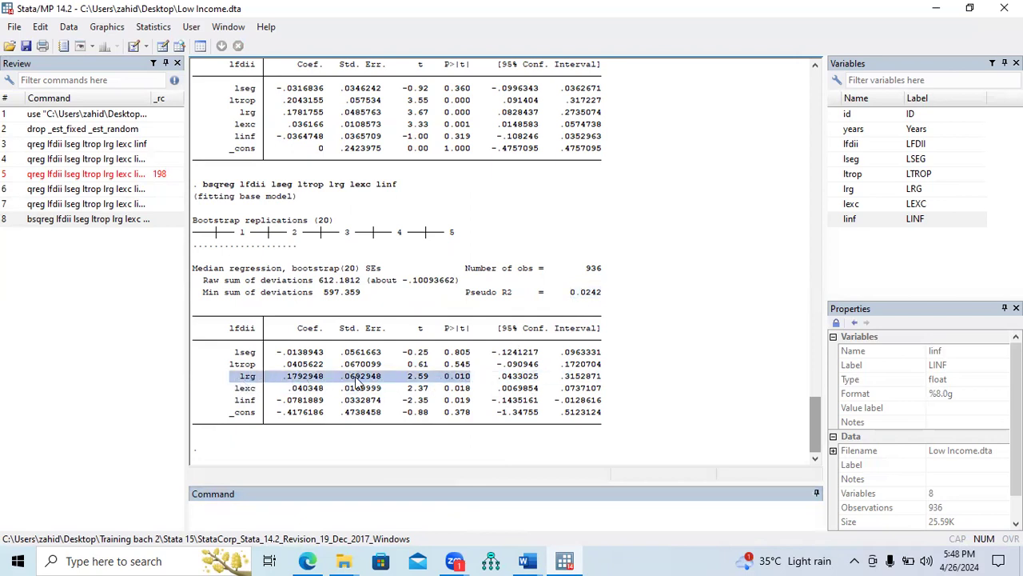
mouse_move(476, 390)
mouse_down()
mouse_move(273, 393)
mouse_move(240, 404)
mouse_move(467, 403)
mouse_up()
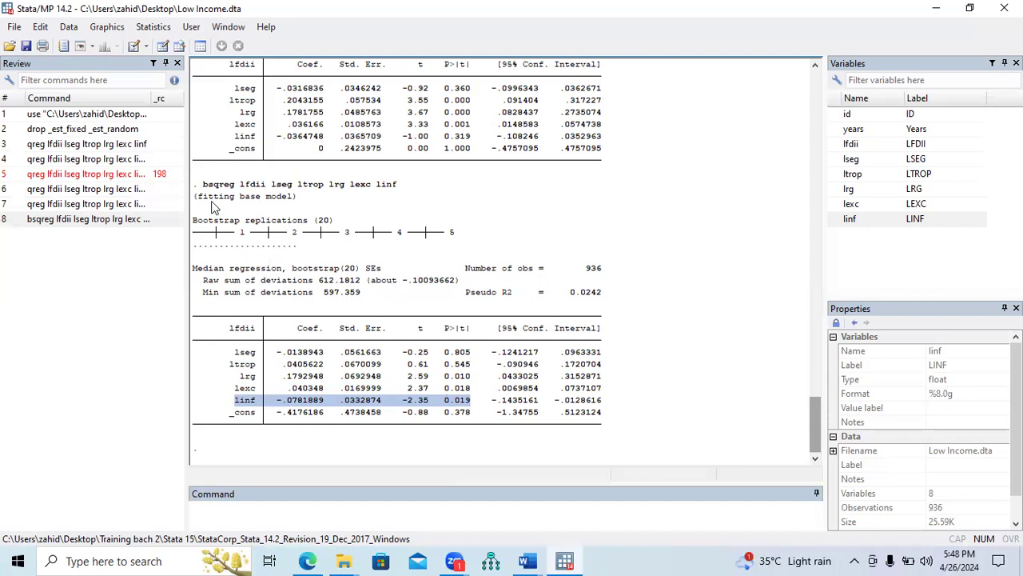
drag(200, 188, 212, 189)
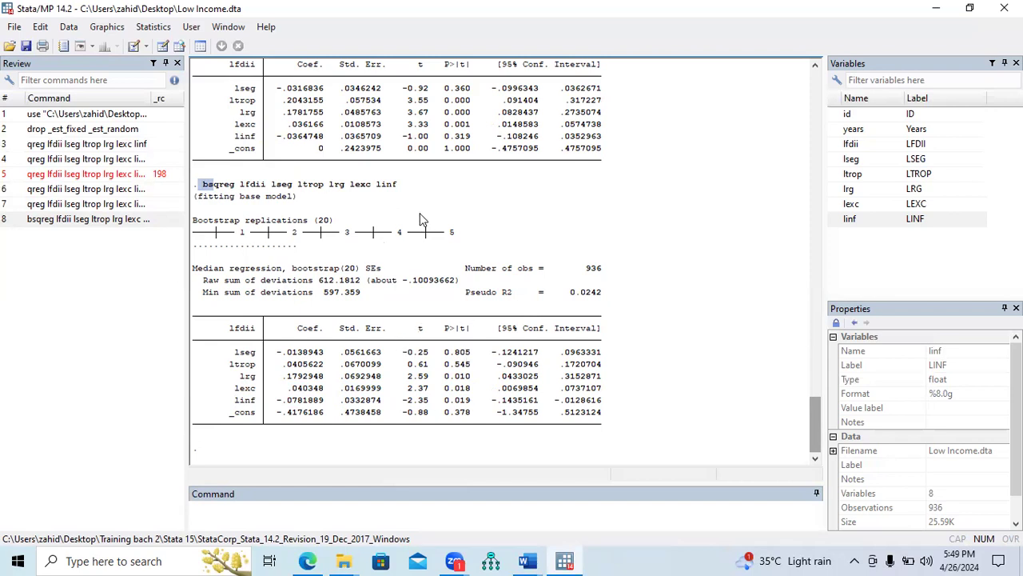
click(401, 196)
Switch to the imp Word document and look up the simultaneous-quantile regression syntax with sqreg.
click(527, 560)
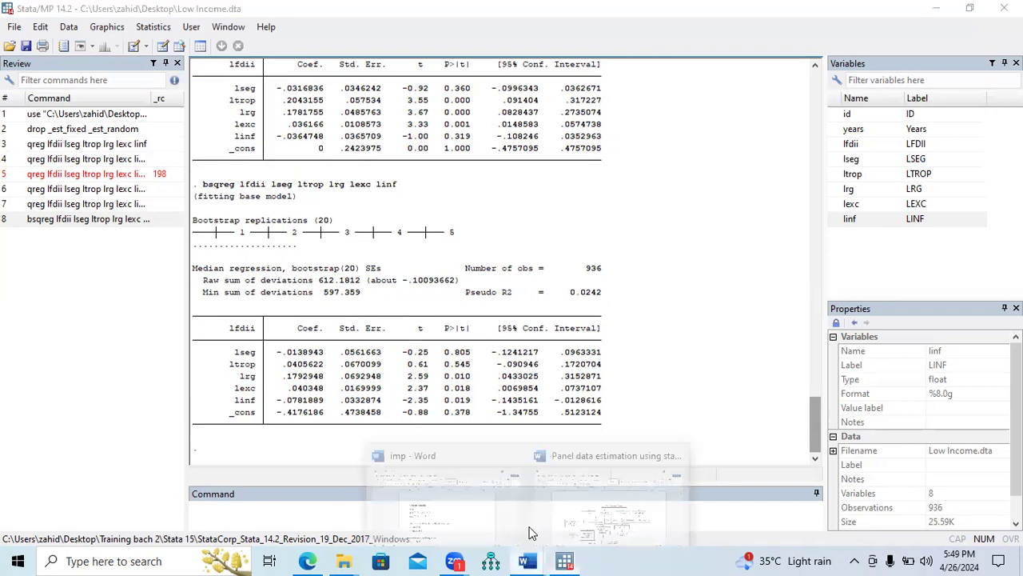
click(490, 502)
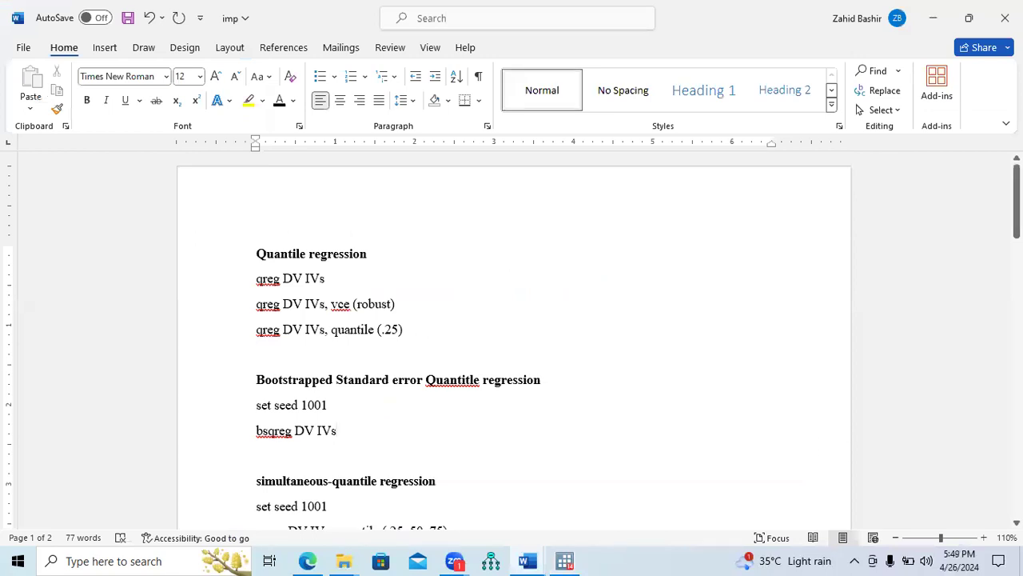
drag(1017, 204, 1017, 245)
drag(451, 330, 262, 339)
click(366, 343)
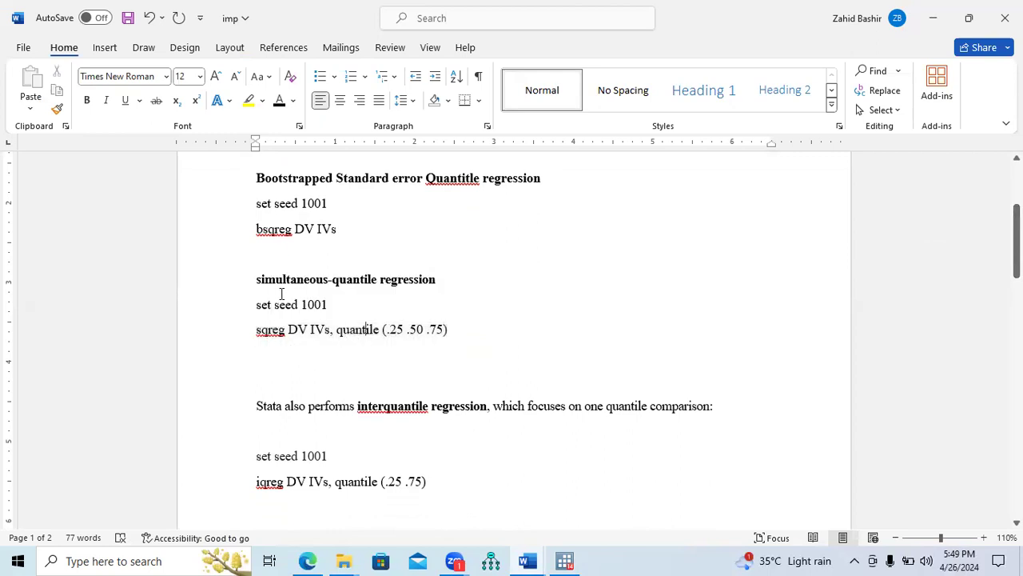
Copy "set seed 1001" from the simultaneous-quantile regression section of the Word document and run it in Stata.
drag(261, 279, 440, 281)
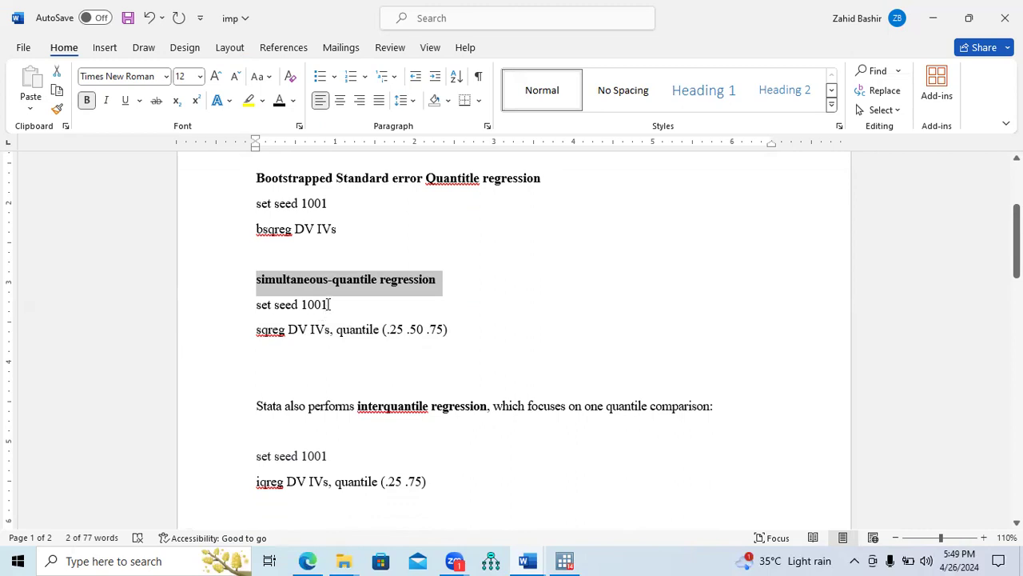
drag(333, 305, 255, 306)
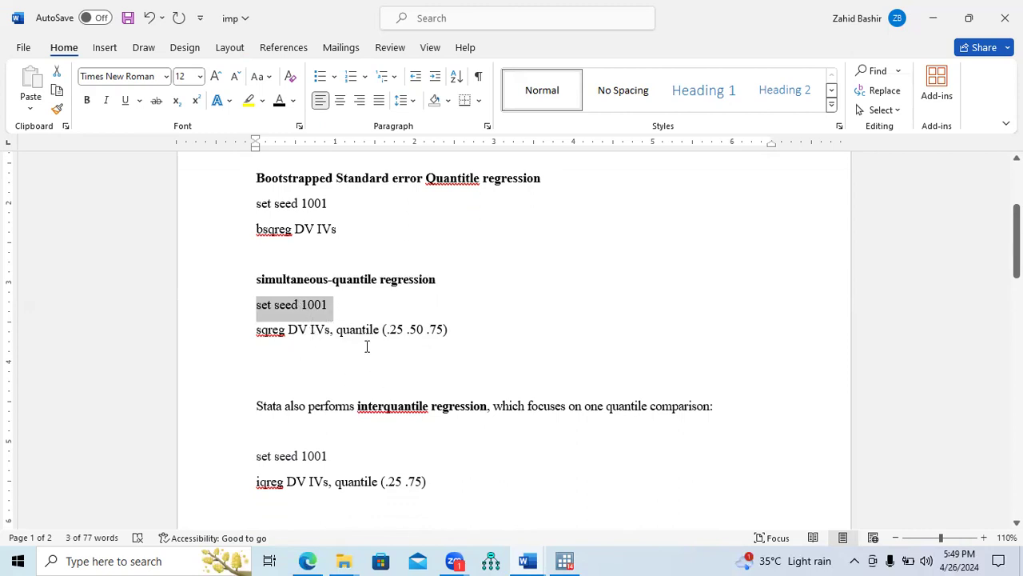
drag(257, 329, 454, 325)
drag(335, 306, 256, 312)
key(ctrl+c)
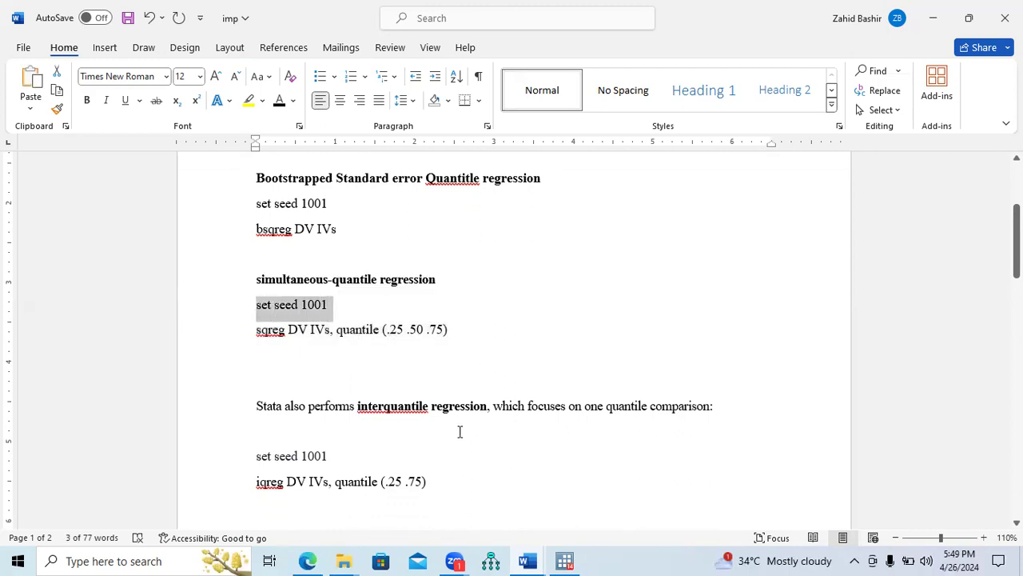
click(565, 560)
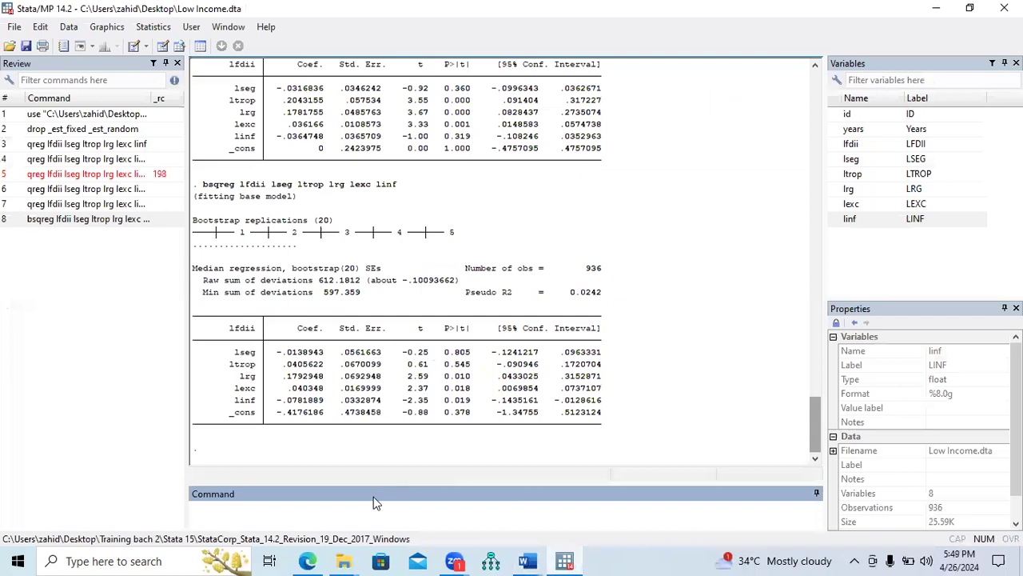
key(ctrl+v)
key(Return)
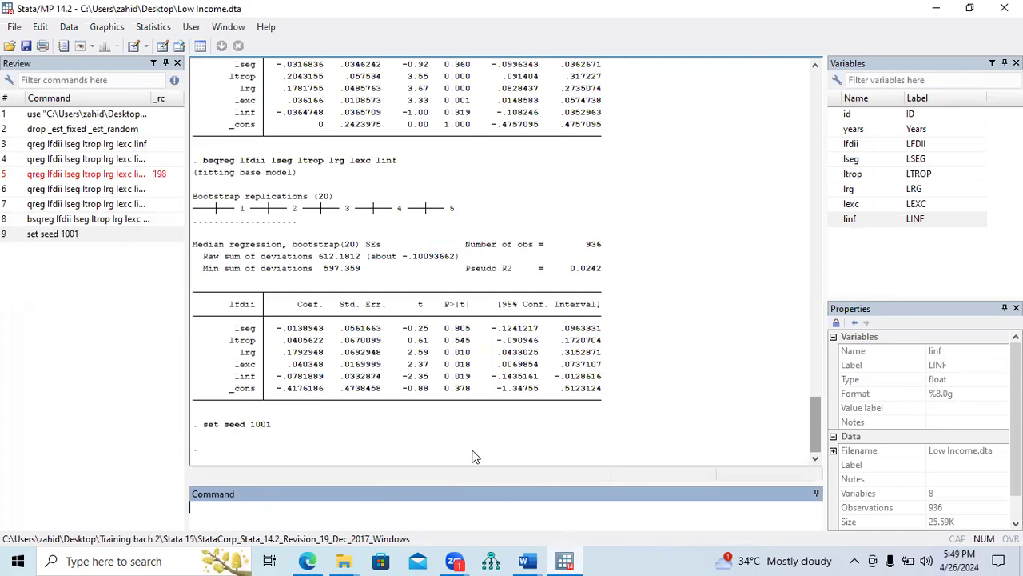
Check the sqreg syntax line with its quantile option in the imp Word document and return to Stata's command entry.
click(559, 554)
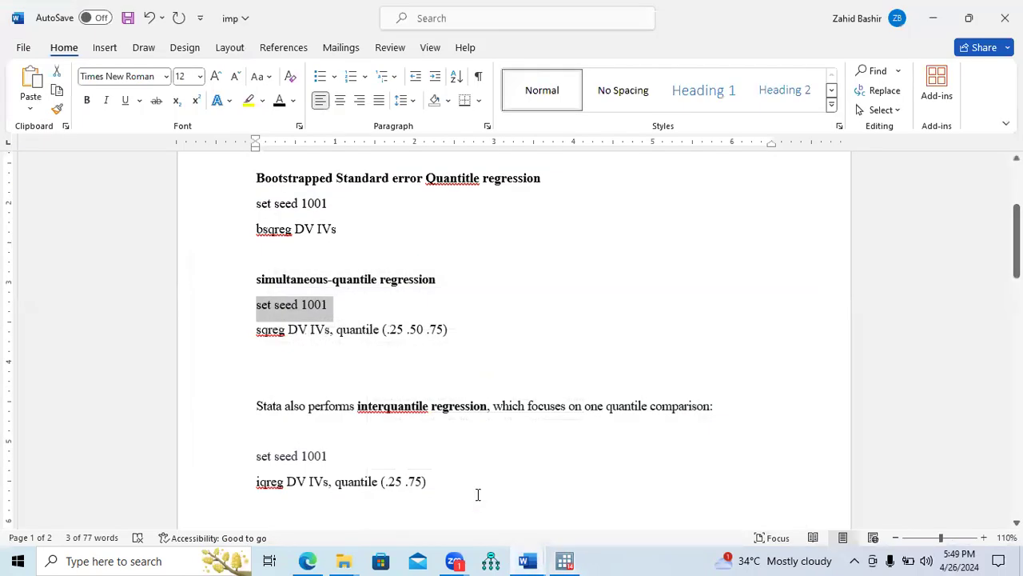
drag(254, 330, 456, 331)
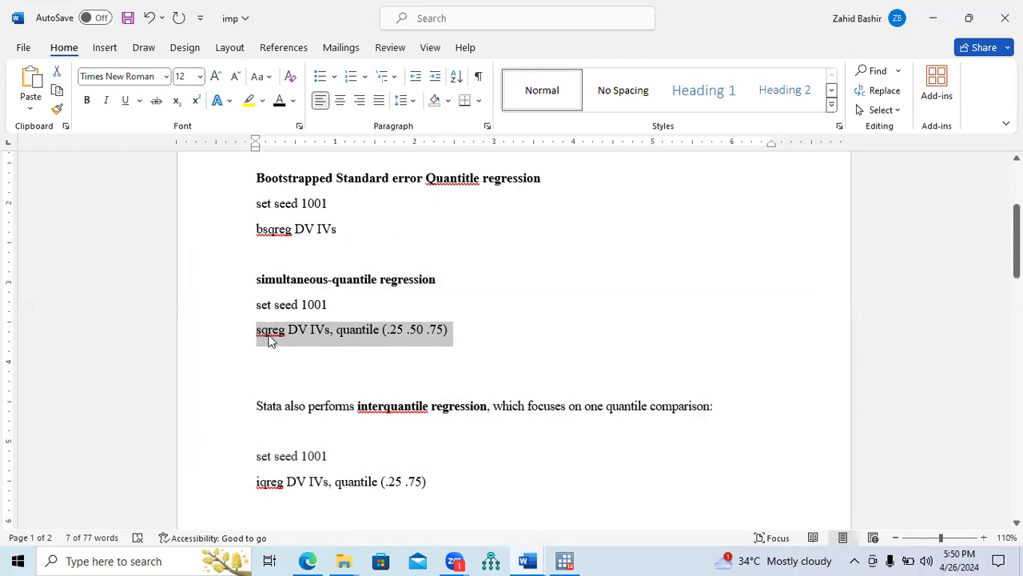
click(565, 561)
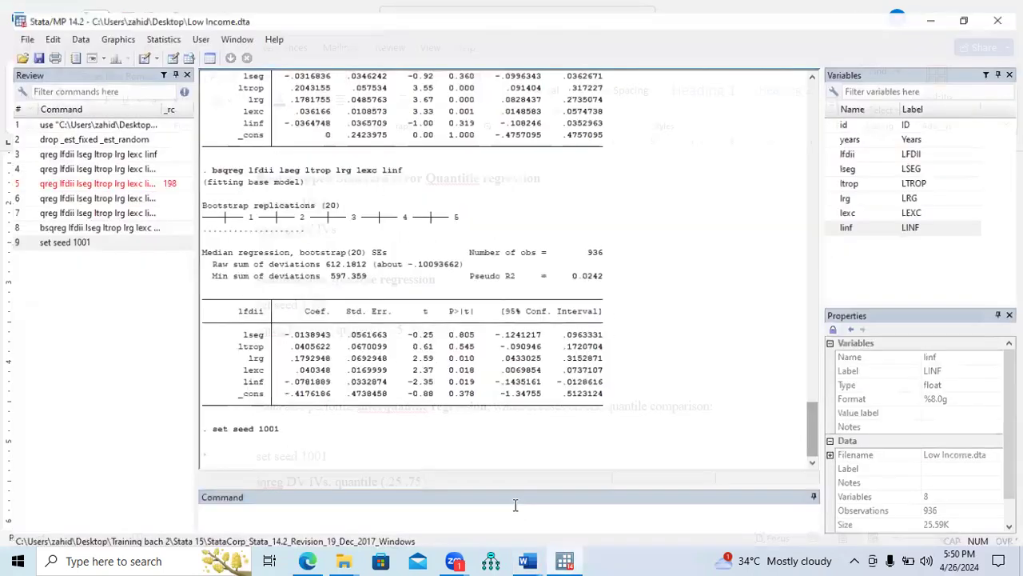
click(447, 507)
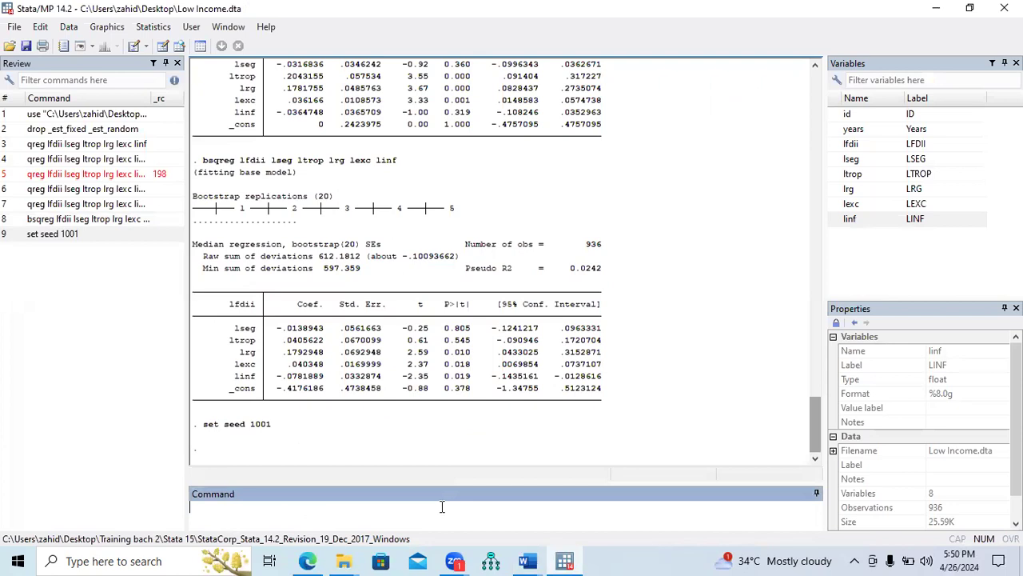
Recall the .75 quantile qreg command and edit it to "sqreg lfdii lseg ltrop lrg lexc linf, quantile(.25 .50 .75)".
click(71, 207)
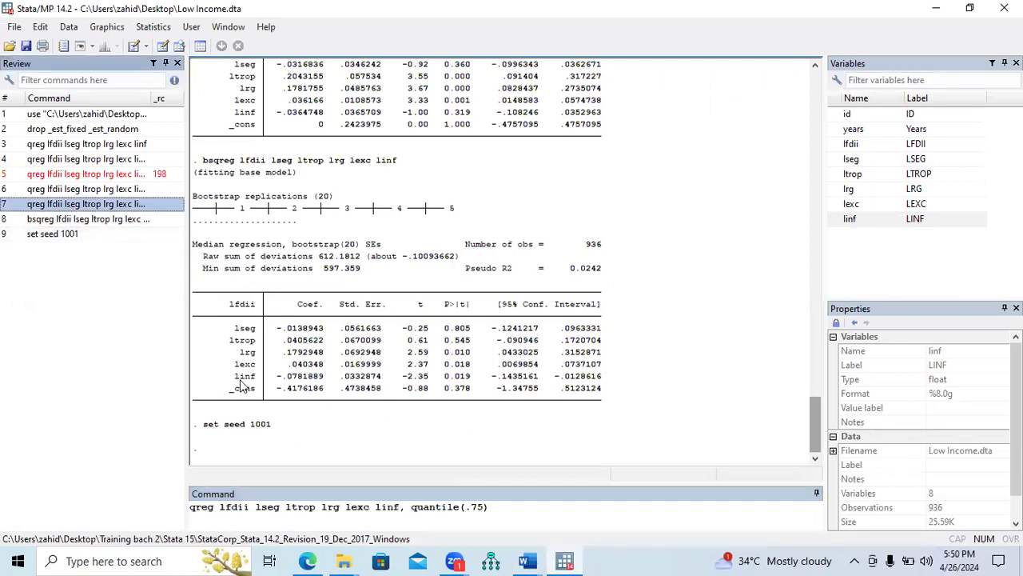
click(192, 509)
text(s)
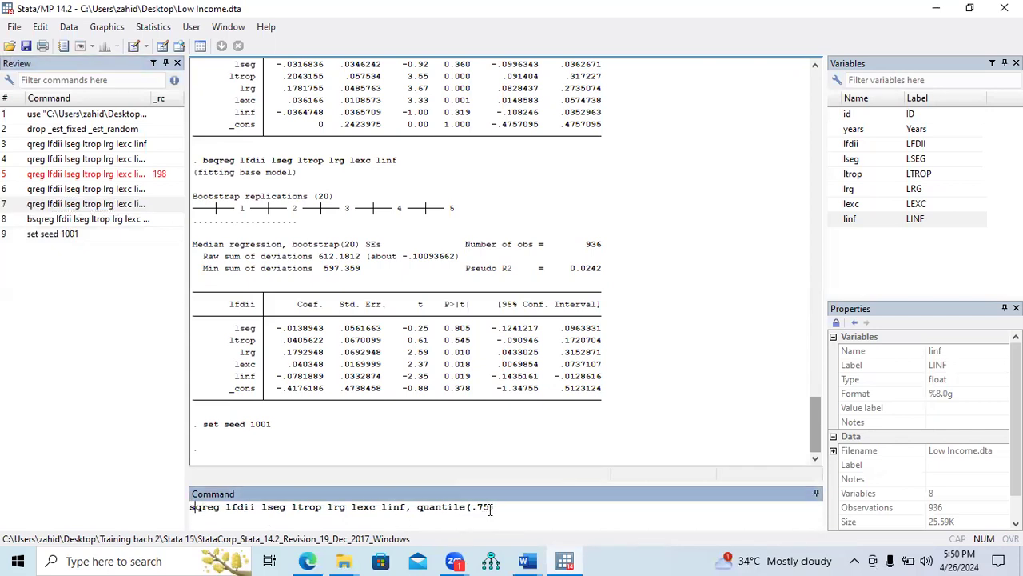
key(BackSpace)
key(BackSpace)
text(25 .50)
click(472, 508)
drag(478, 510, 541, 511)
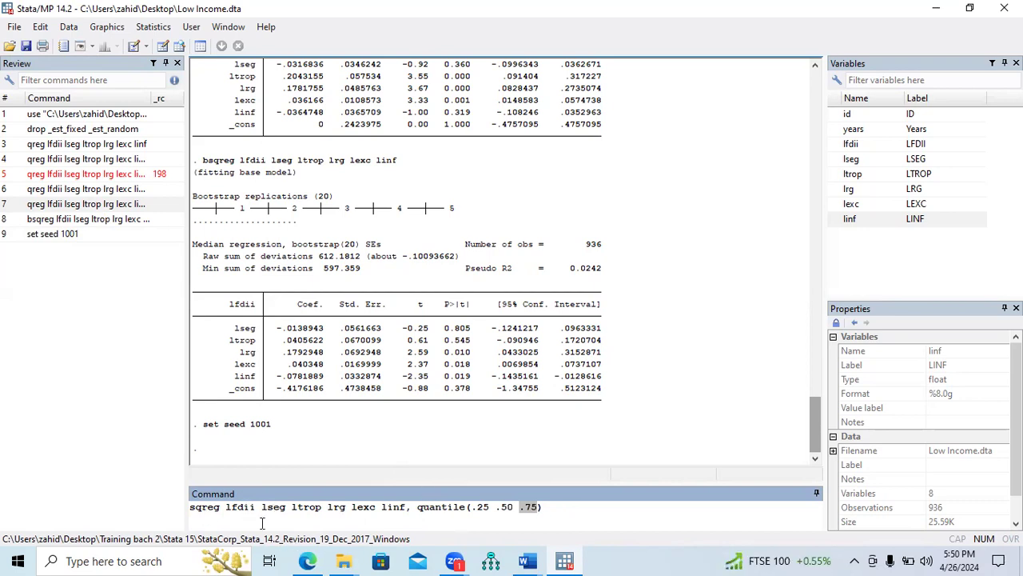
click(556, 509)
Switch to the imp Word document and compare the quantile lists in the xtqreg and sqreg syntax lines.
click(527, 561)
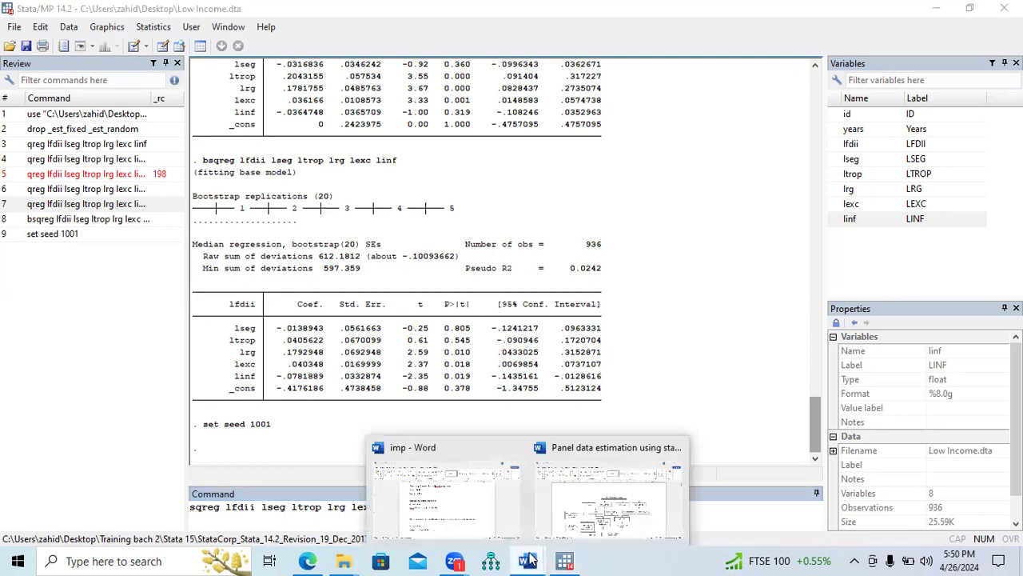
click(473, 514)
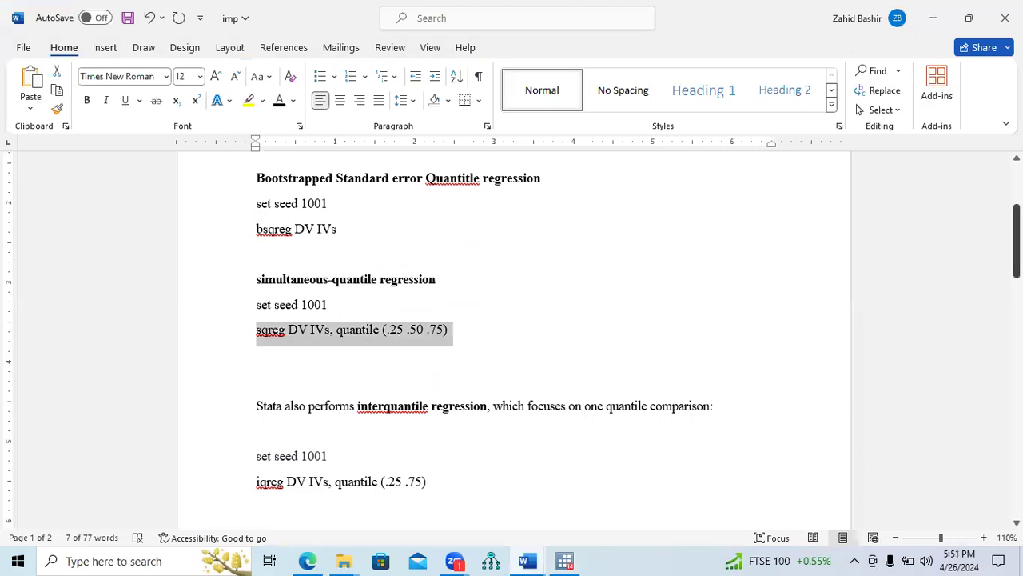
scroll(489, 391, down, 4)
drag(542, 373, 387, 373)
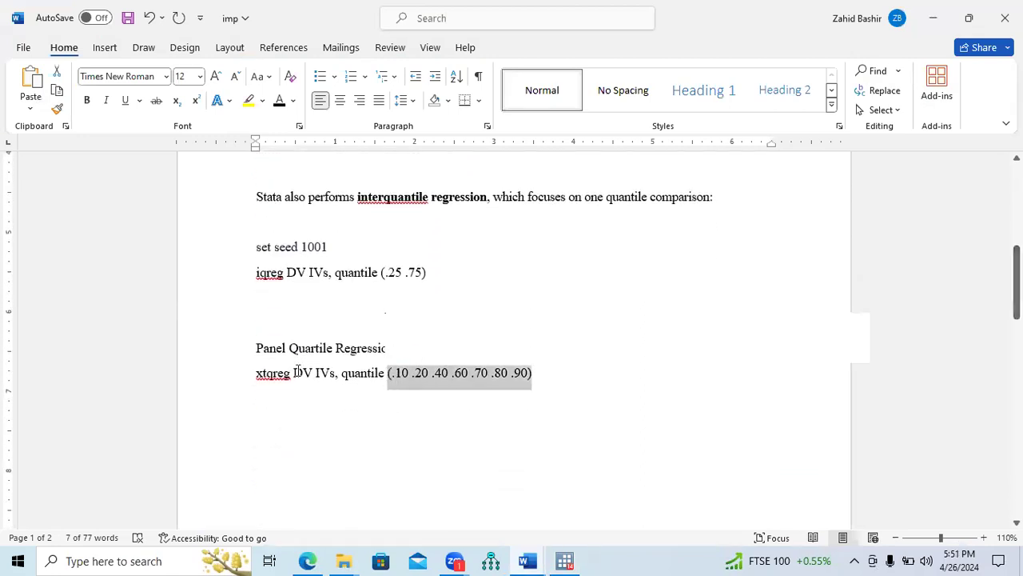
scroll(422, 339, up, 3)
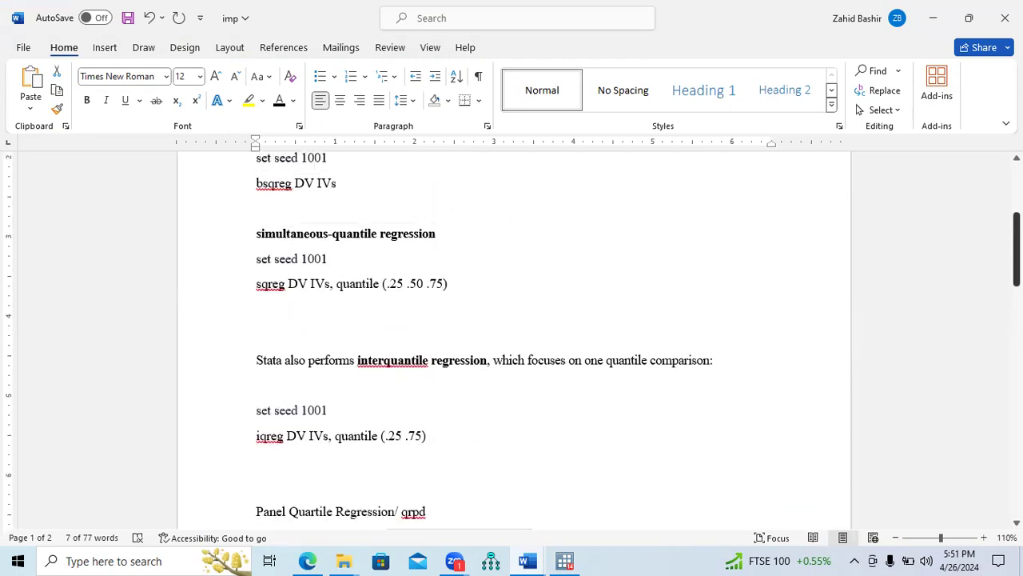
scroll(559, 347, up, 2)
drag(387, 380, 452, 382)
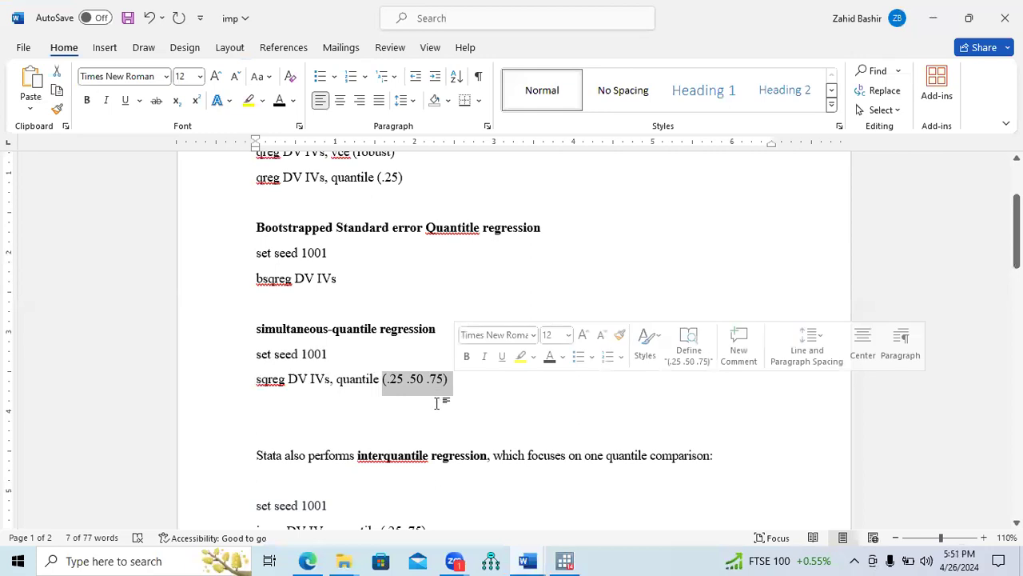
Return to Stata, run the prepared simultaneous-quantile regression and display its remaining output.
click(565, 560)
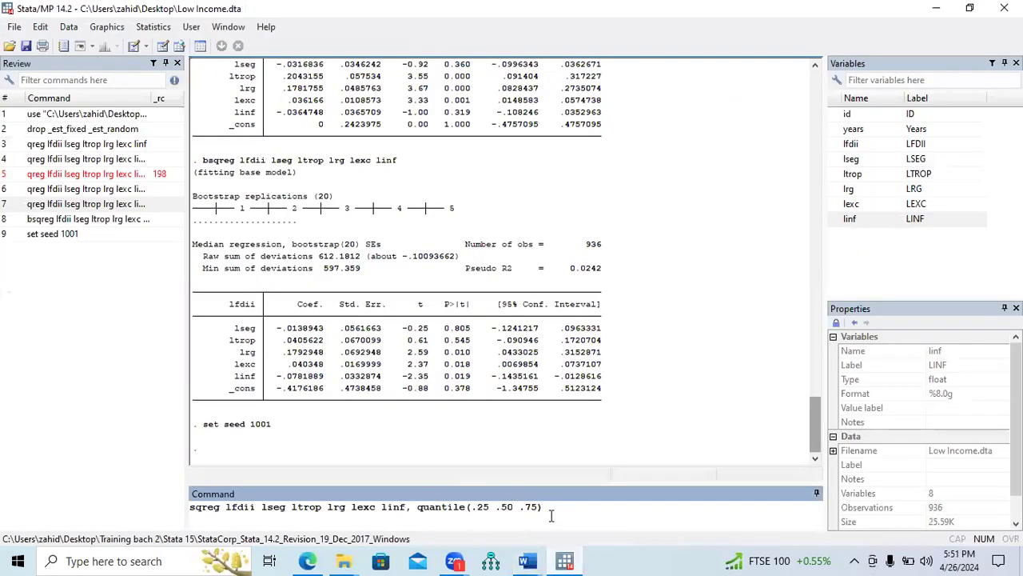
key(Return)
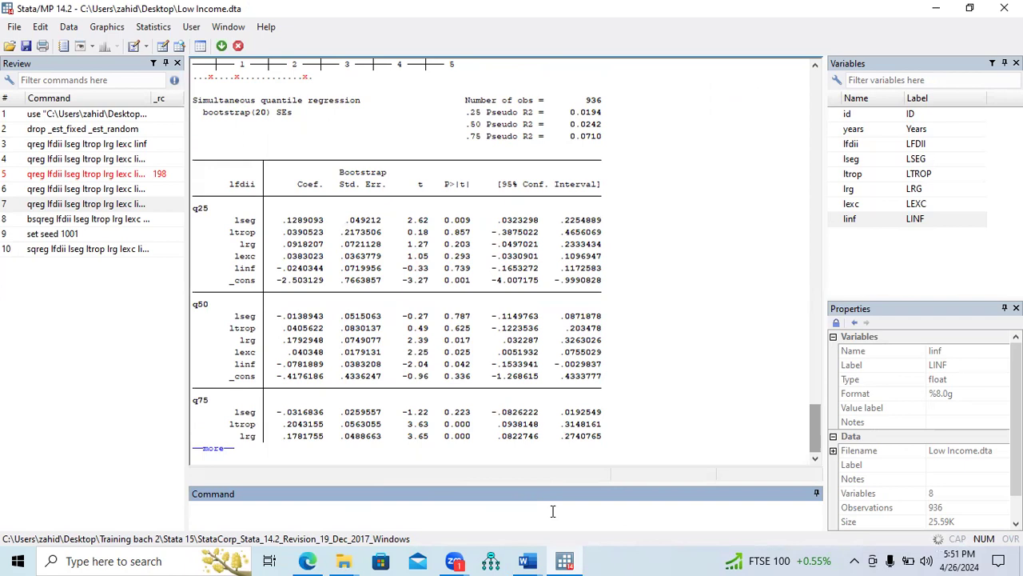
click(209, 449)
Examine the Pseudo R2 values of the simultaneous-quantile regression for the .25, .50 and .75 quantiles.
drag(815, 418, 813, 400)
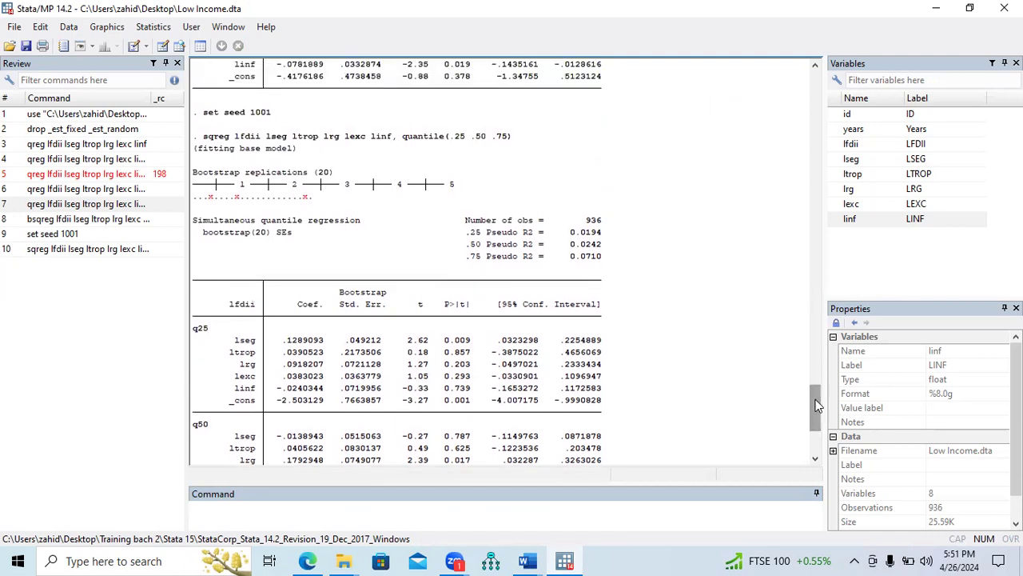
drag(467, 233, 606, 242)
drag(467, 245, 599, 249)
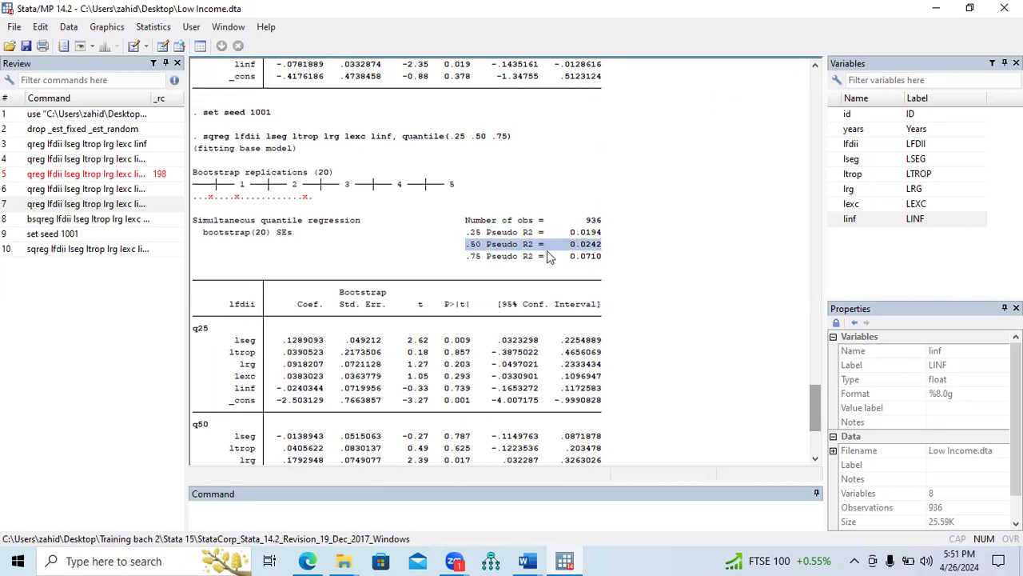
drag(466, 257, 605, 262)
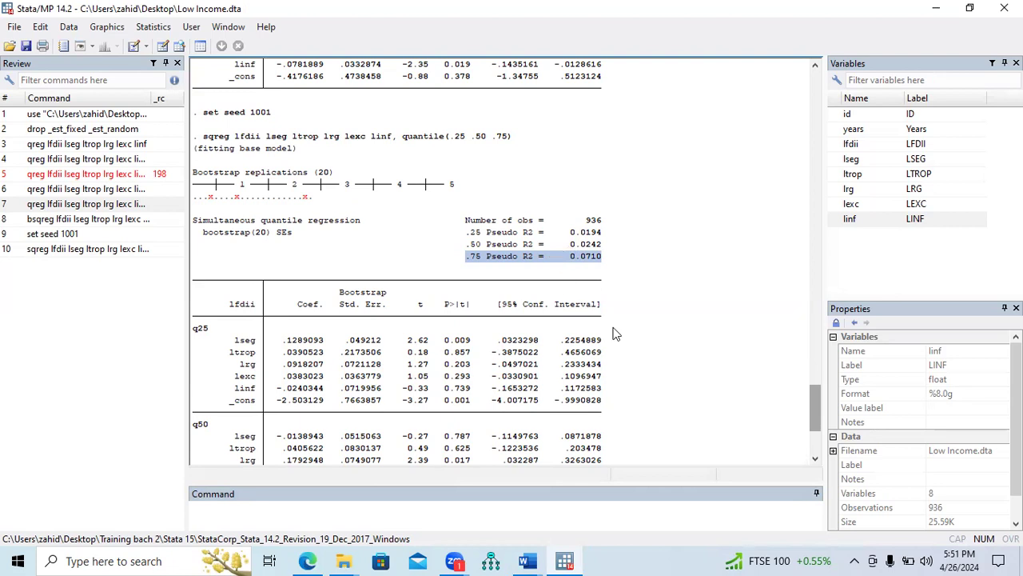
Examine the coefficients and p-values of the q25 block, from lseg through the other regressors to the constant.
drag(816, 423, 821, 444)
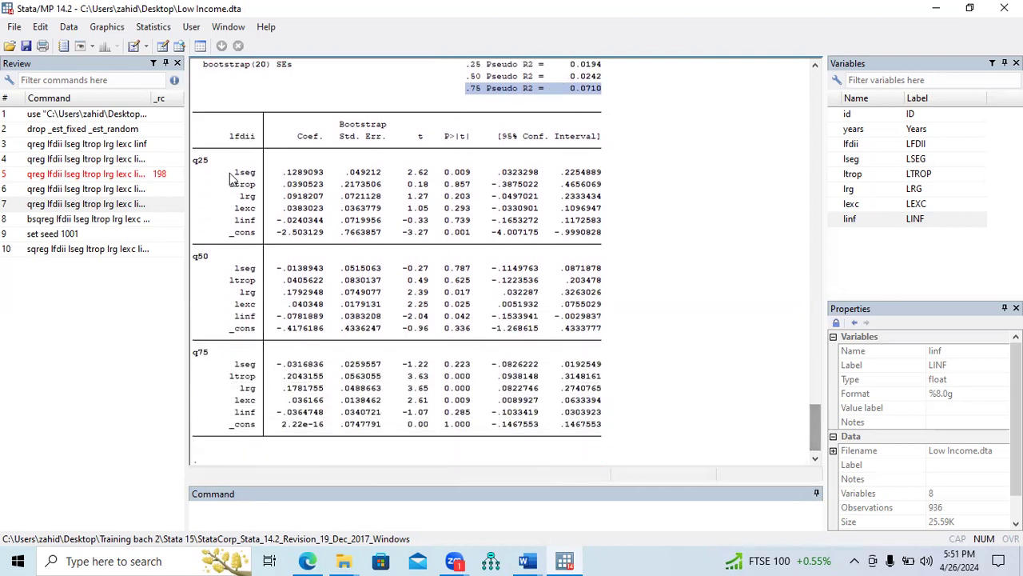
drag(230, 173, 470, 178)
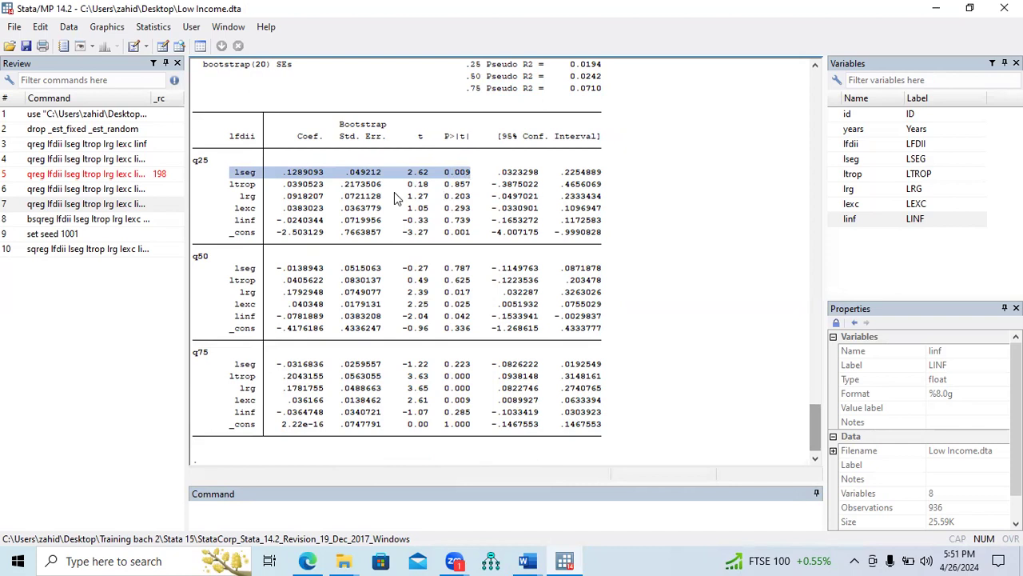
drag(234, 183, 608, 226)
drag(235, 233, 468, 242)
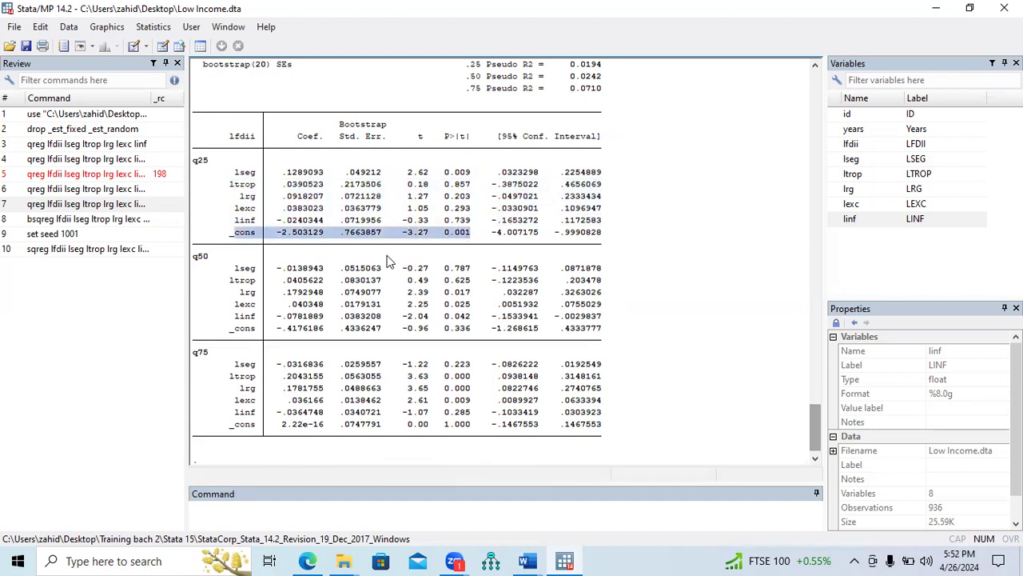
Examine the q50 block's lseg and ltrop rows, its constant, and its lrg, lexc and linf rows for significance.
drag(230, 272, 588, 288)
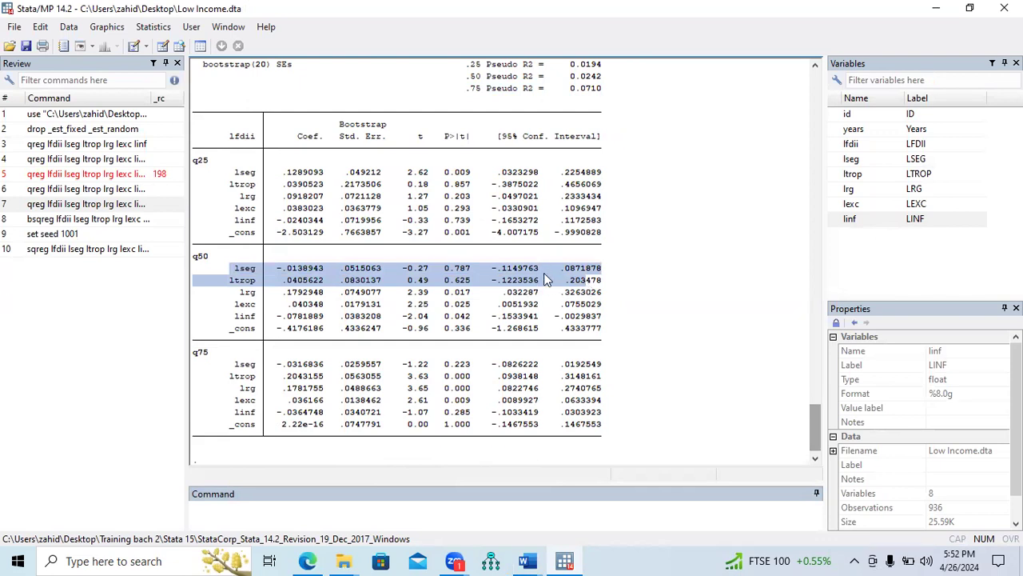
drag(232, 328, 605, 331)
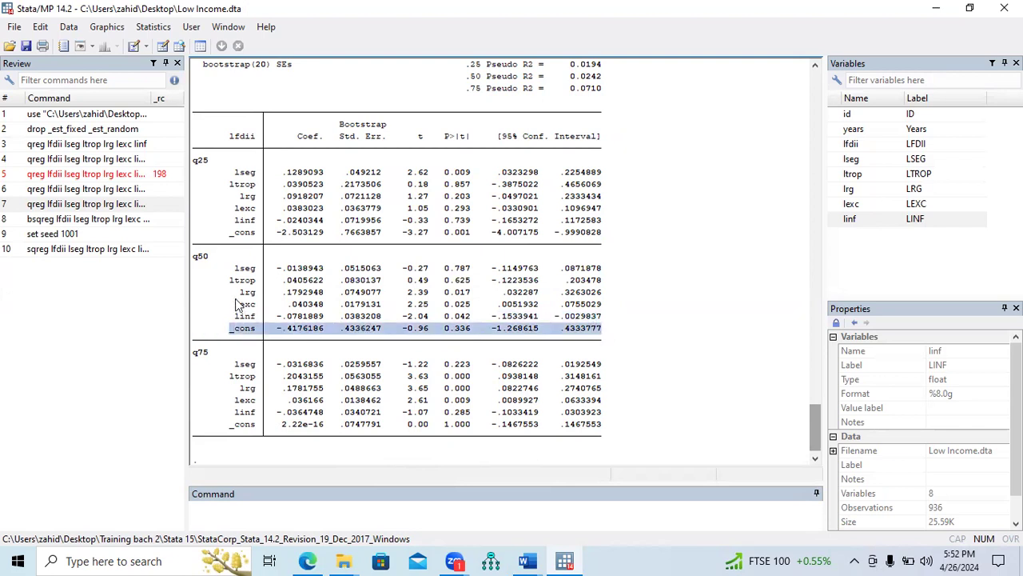
drag(237, 293, 601, 325)
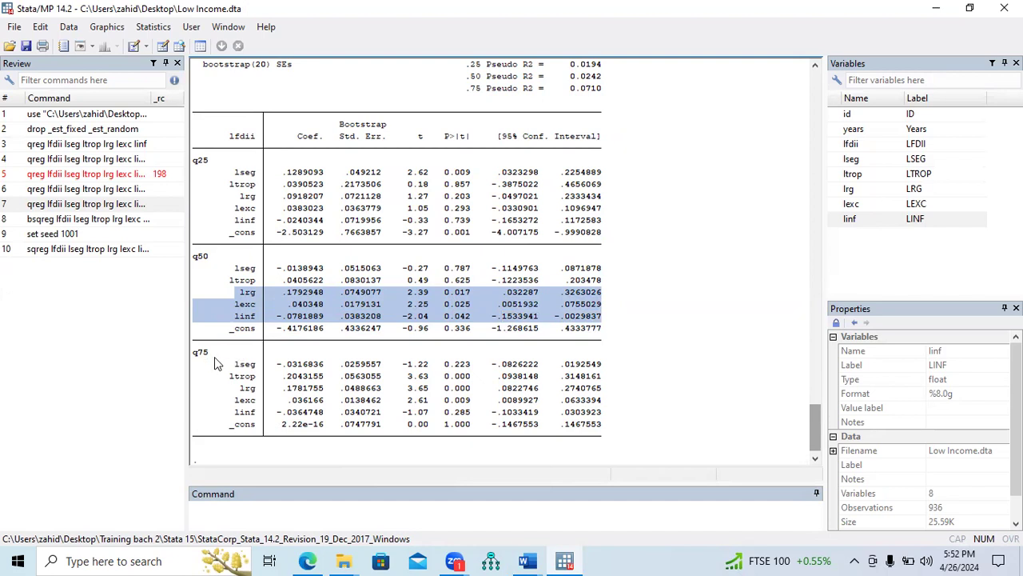
Examine the q75 block's ltrop, lrg and lexc rows and compare them with its linf and constant rows.
drag(231, 381, 601, 411)
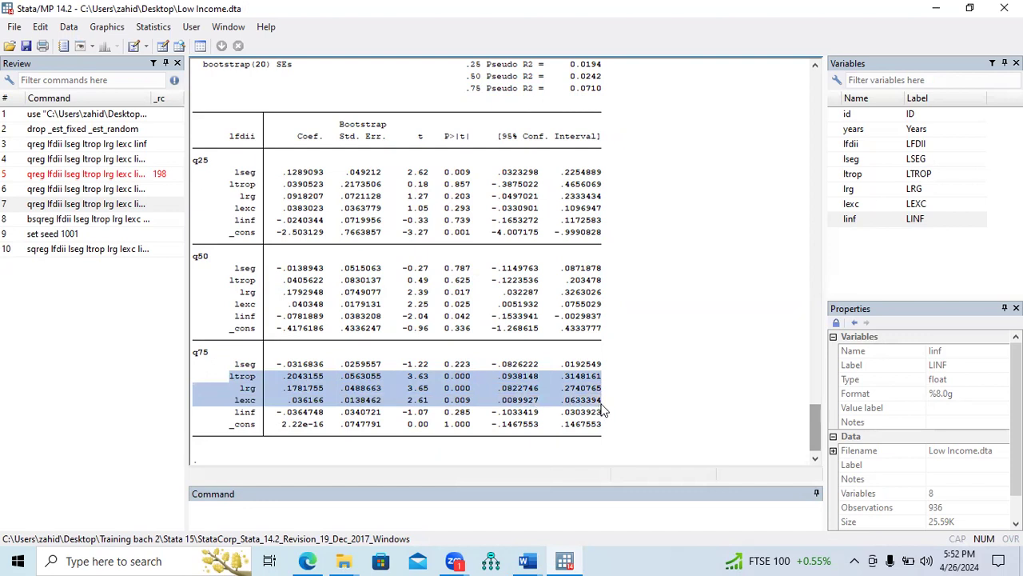
drag(236, 425, 598, 426)
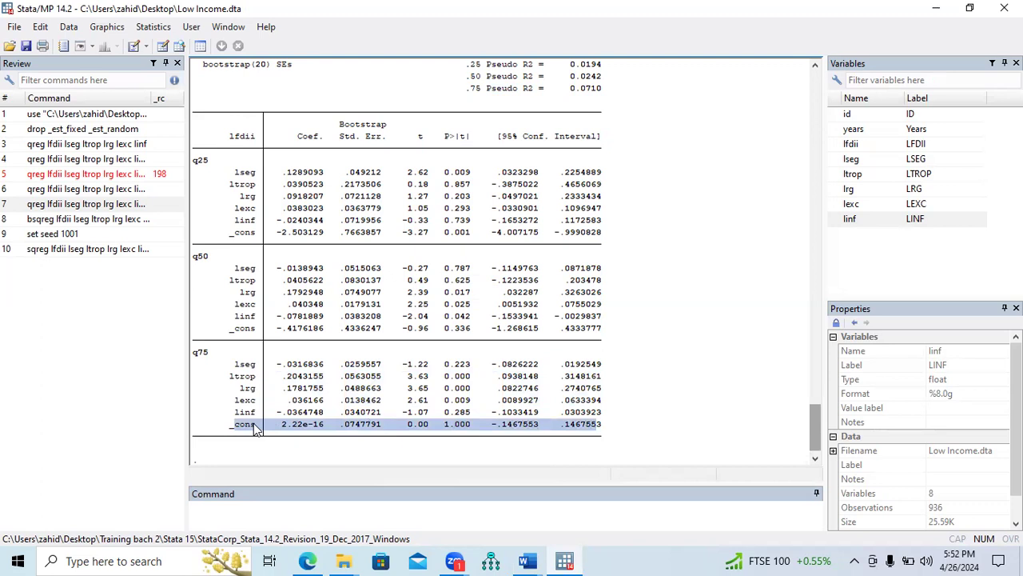
drag(231, 413, 588, 417)
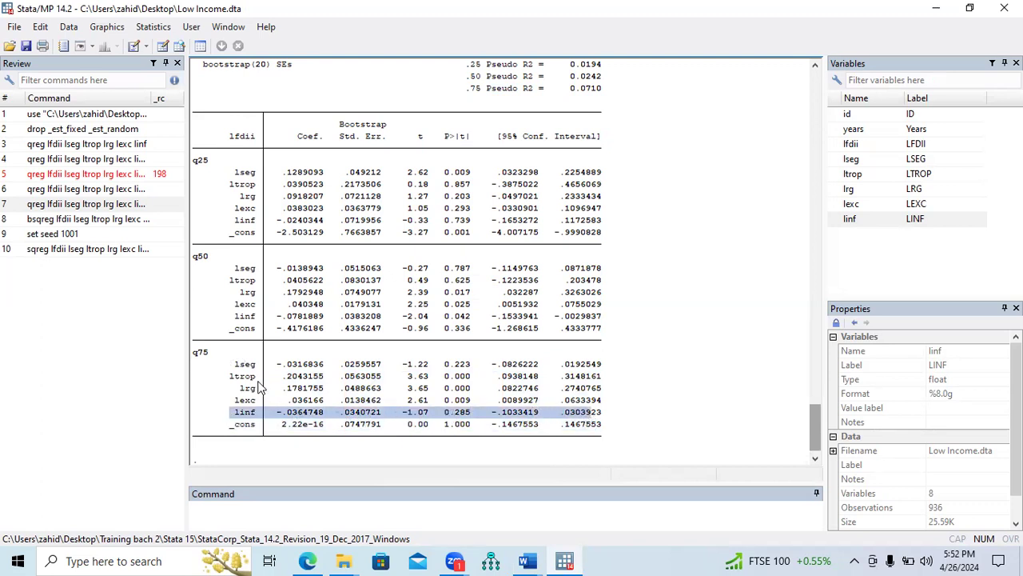
drag(232, 377, 602, 406)
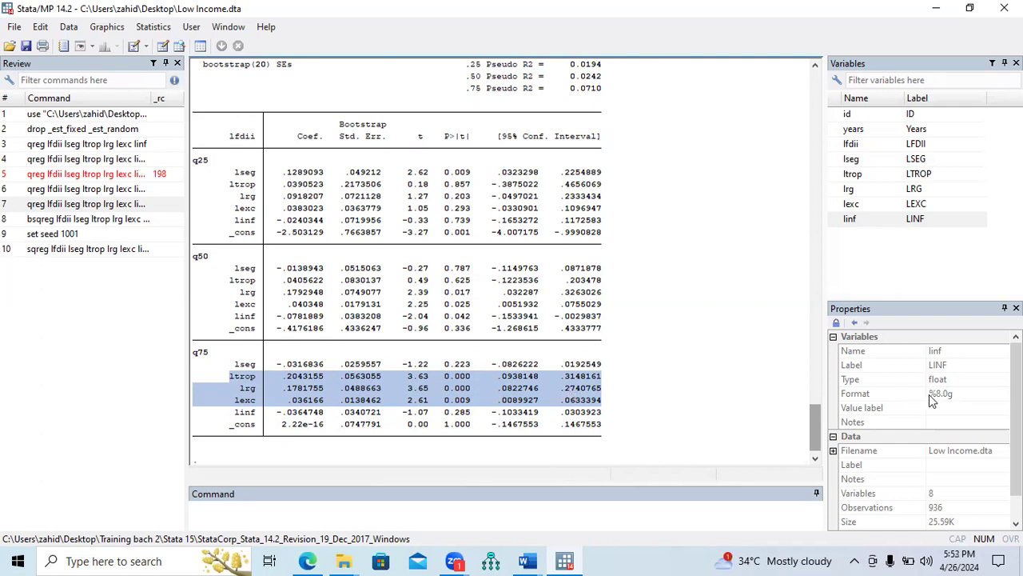
drag(816, 436, 815, 444)
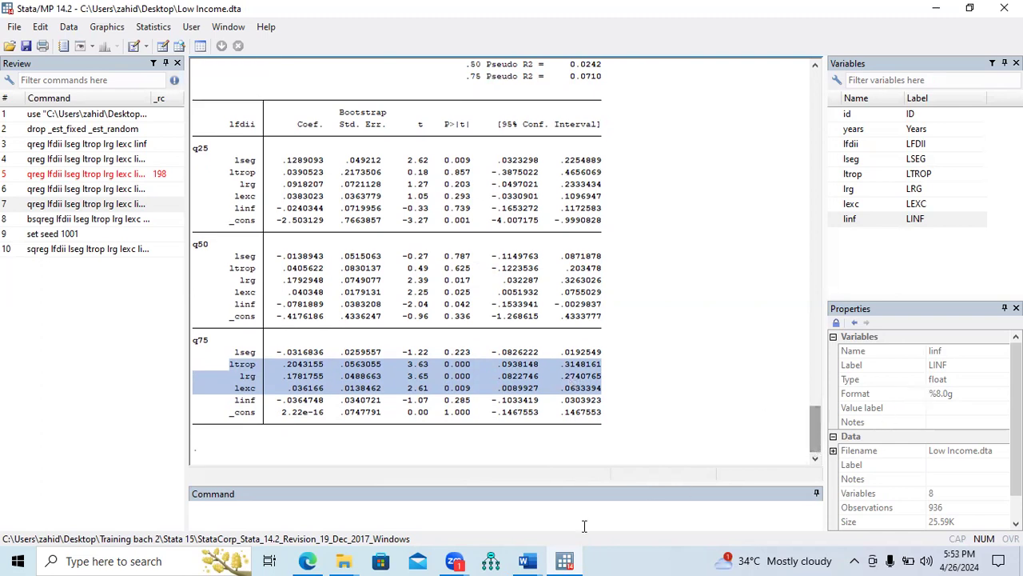
Switch to the imp Word document and look up the interquantile regression syntax with iqreg.
click(527, 560)
click(463, 517)
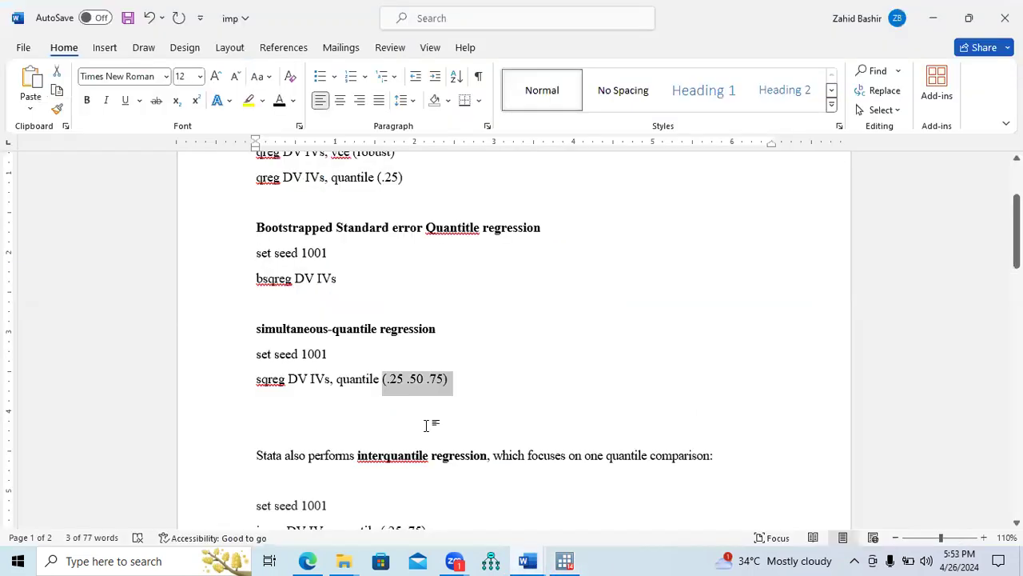
scroll(592, 340, down, 3)
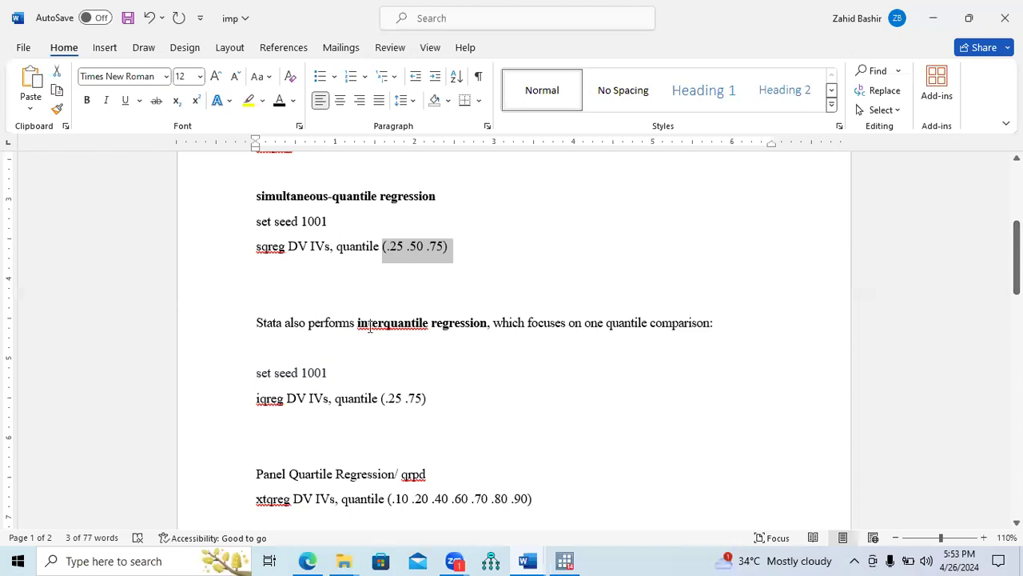
Add the line "1st quartile from the 3rd quartile, it is known as interquatile range." above the interquantile regression sentence.
drag(358, 323, 471, 326)
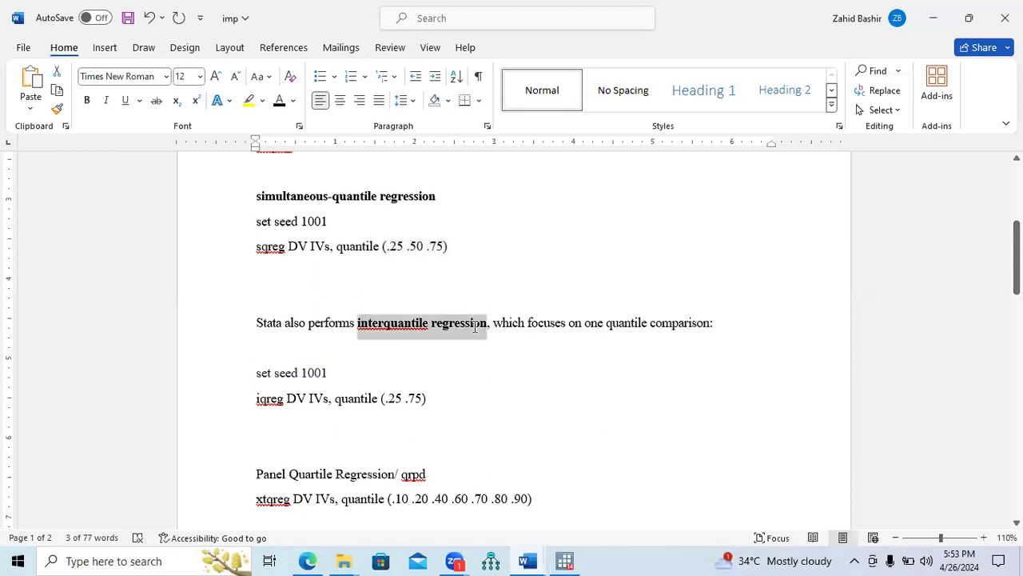
drag(391, 248, 438, 251)
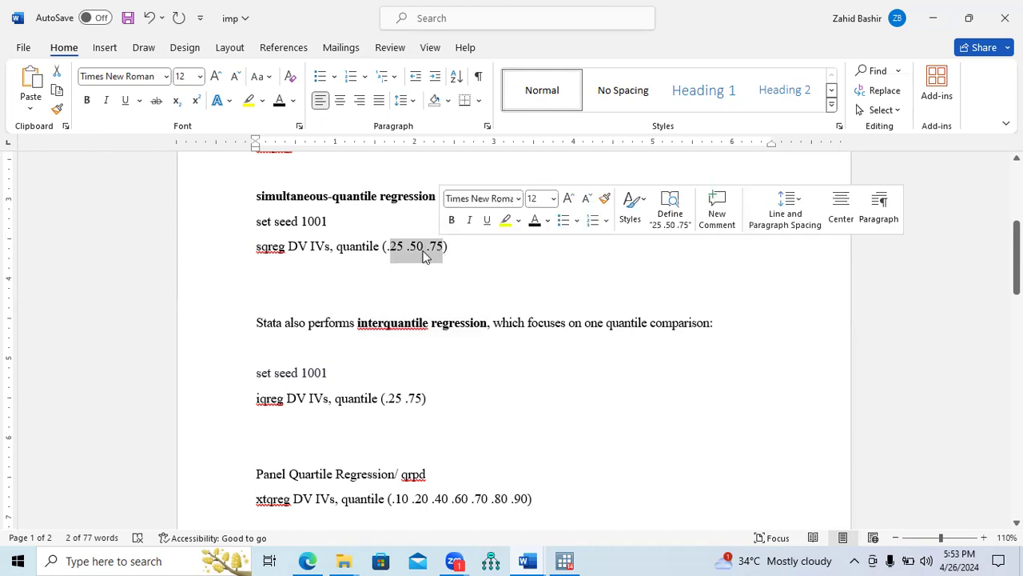
click(355, 307)
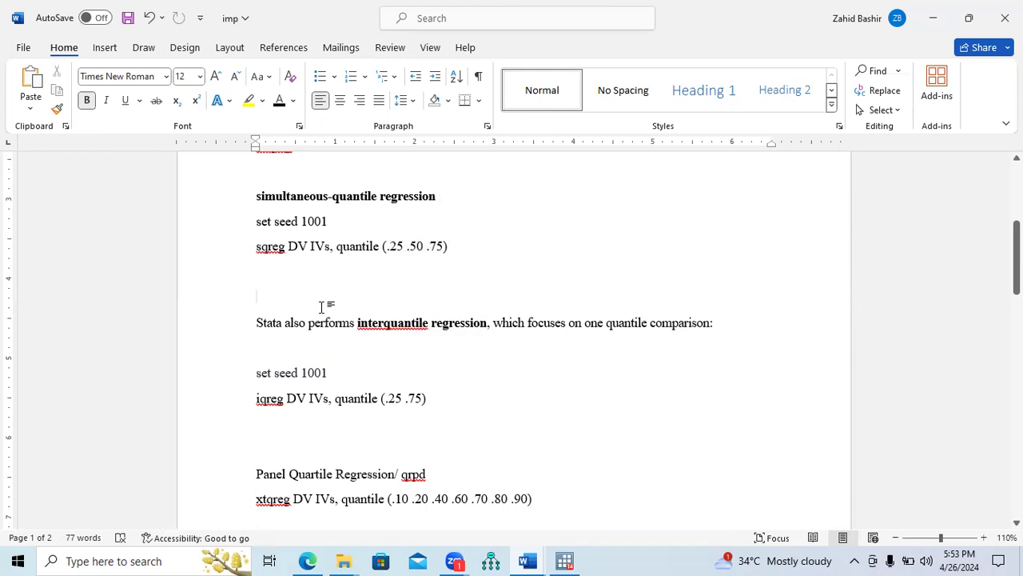
text(3r)
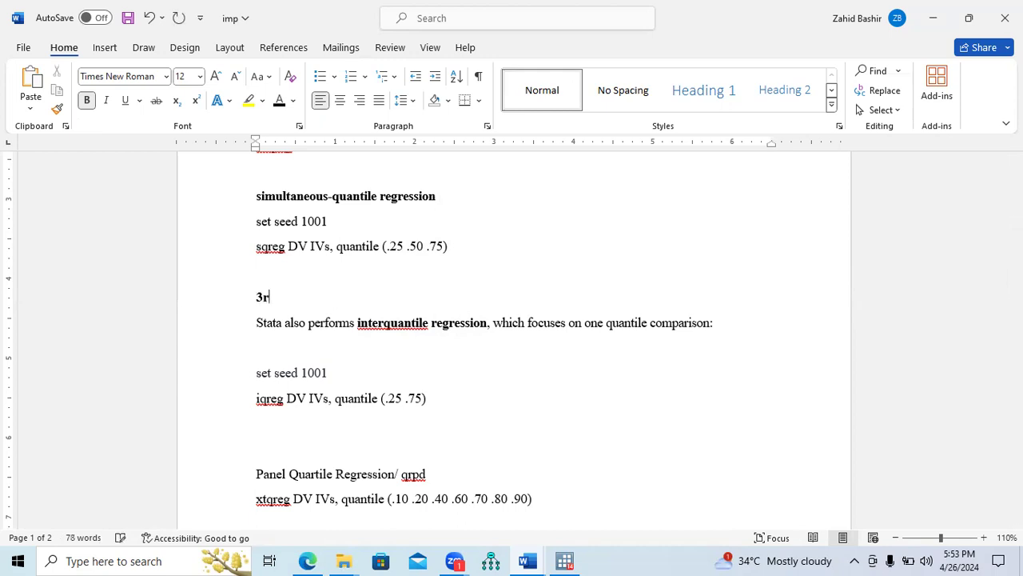
text(d quatile from the)
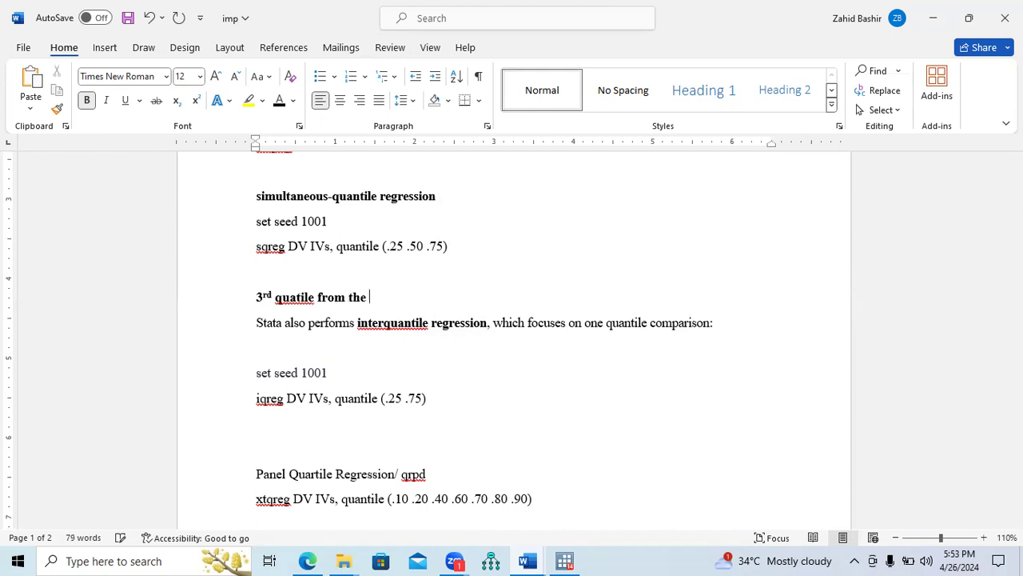
drag(369, 299, 259, 308)
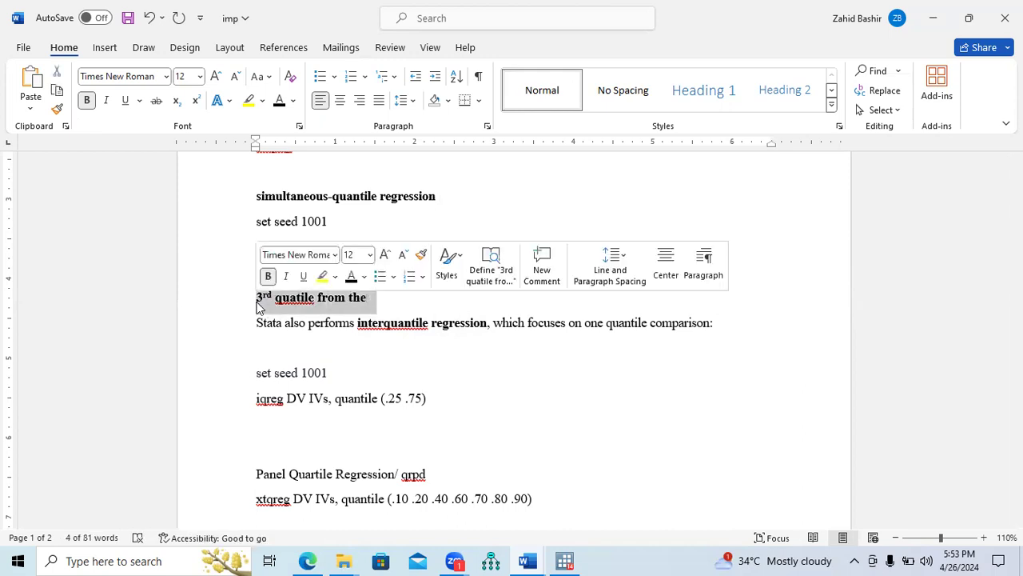
text(1st quartile from the )
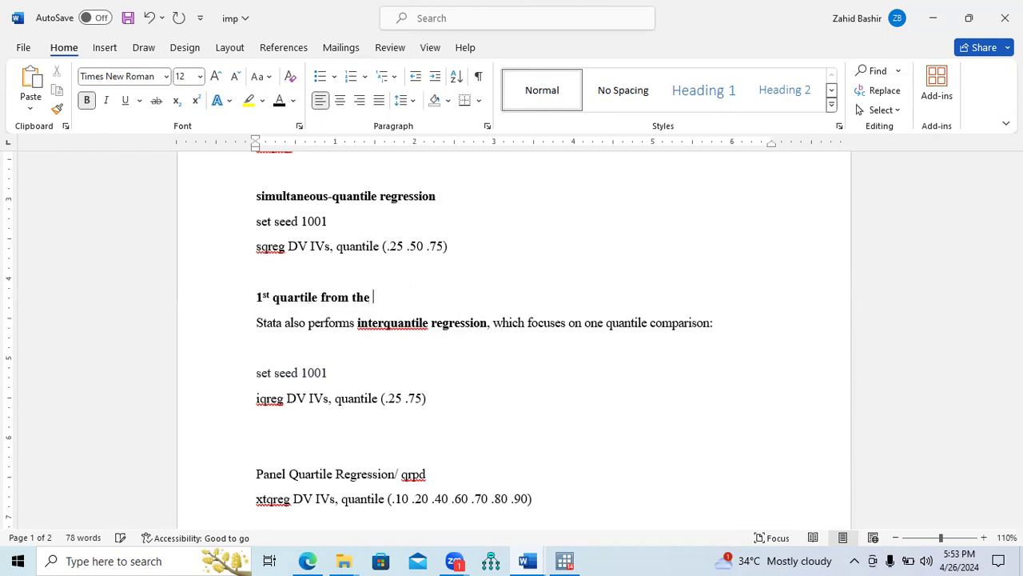
text(3rd quartile, it is known as interqu)
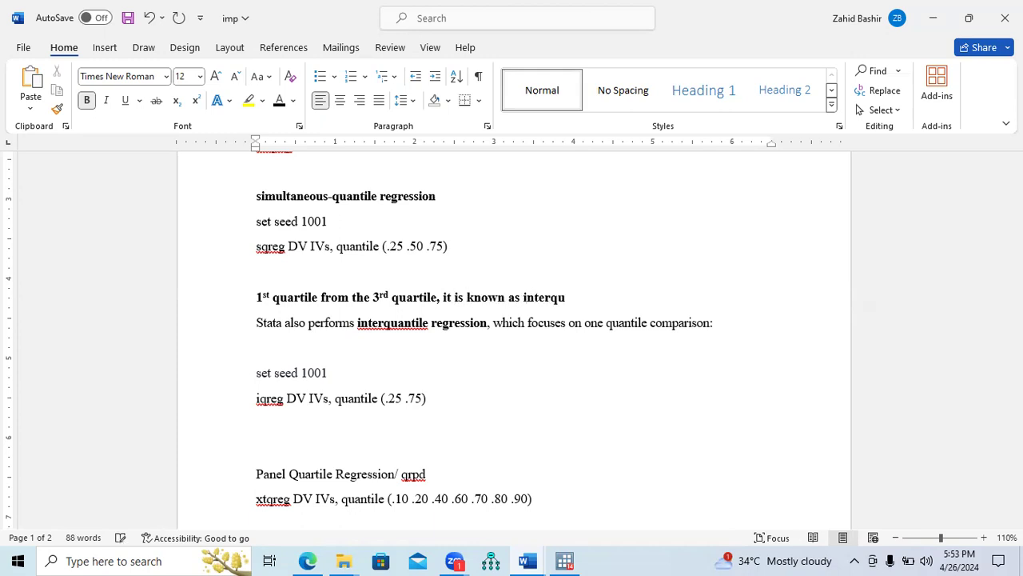
text(atile range.)
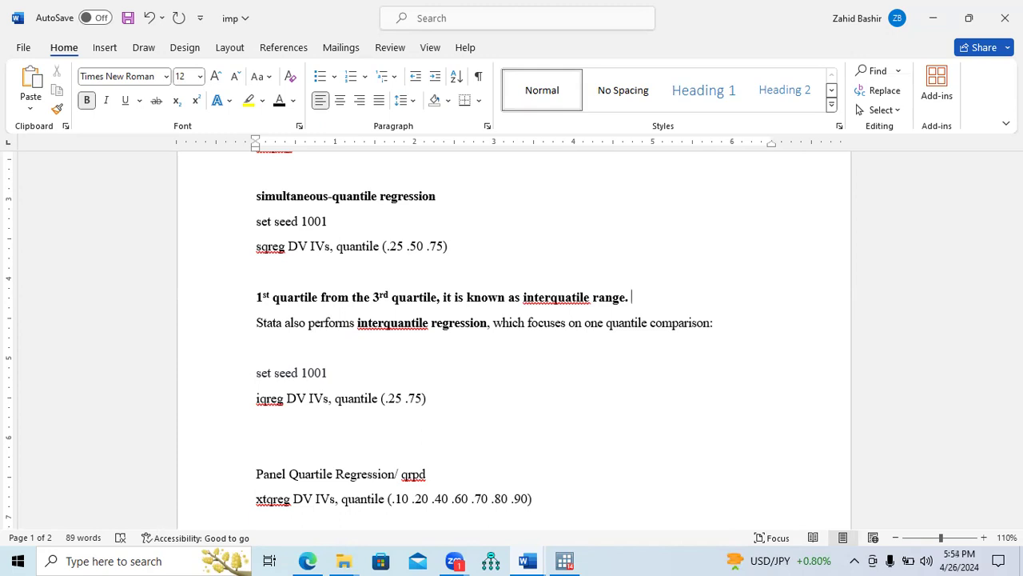
Check the iqreg syntax in the notes, and in Stata turn the previous sqreg command into an iqreg command.
drag(253, 399, 285, 402)
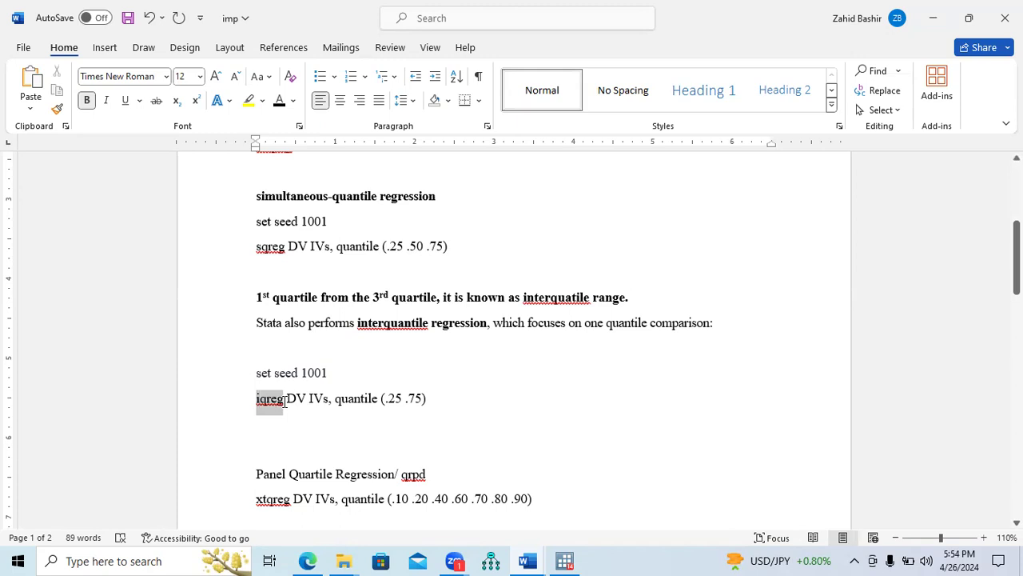
drag(385, 398, 424, 399)
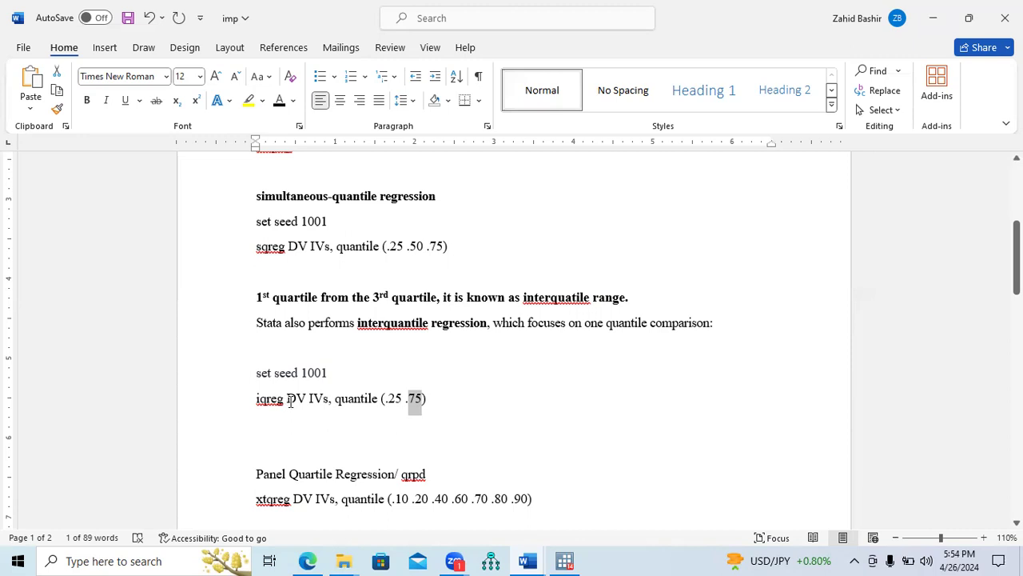
key(alt+Tab)
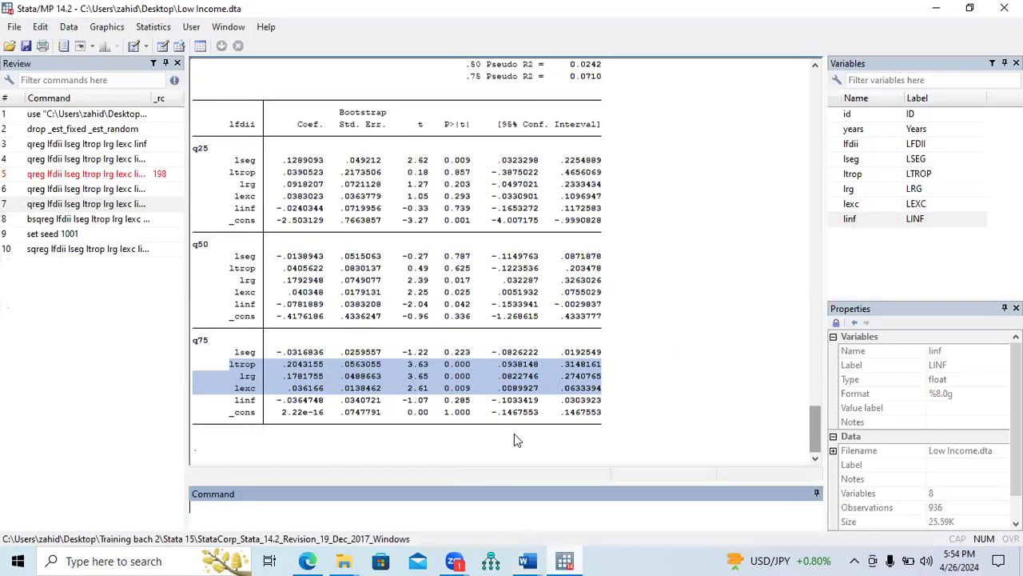
click(104, 249)
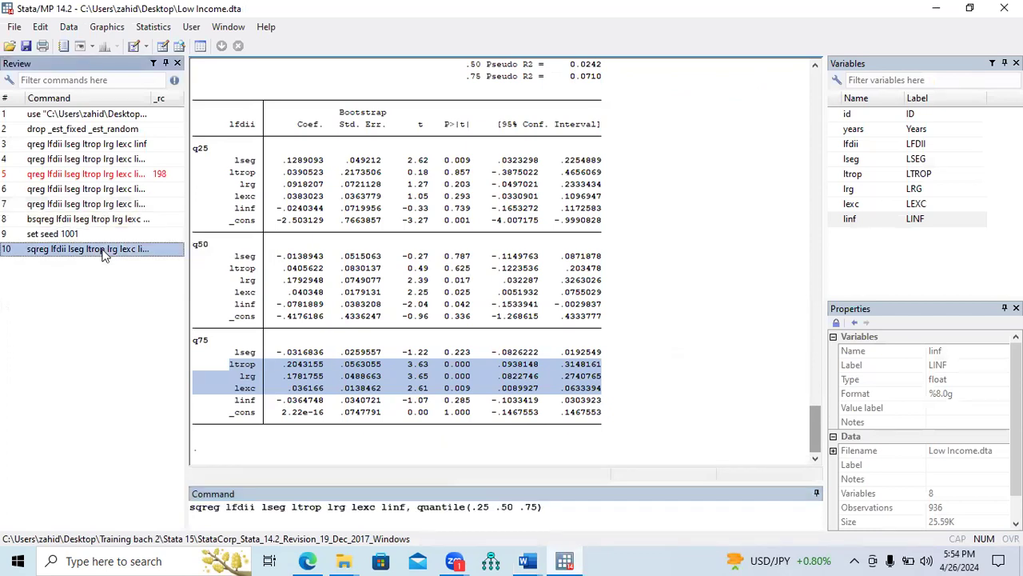
click(195, 509)
key(BackSpace)
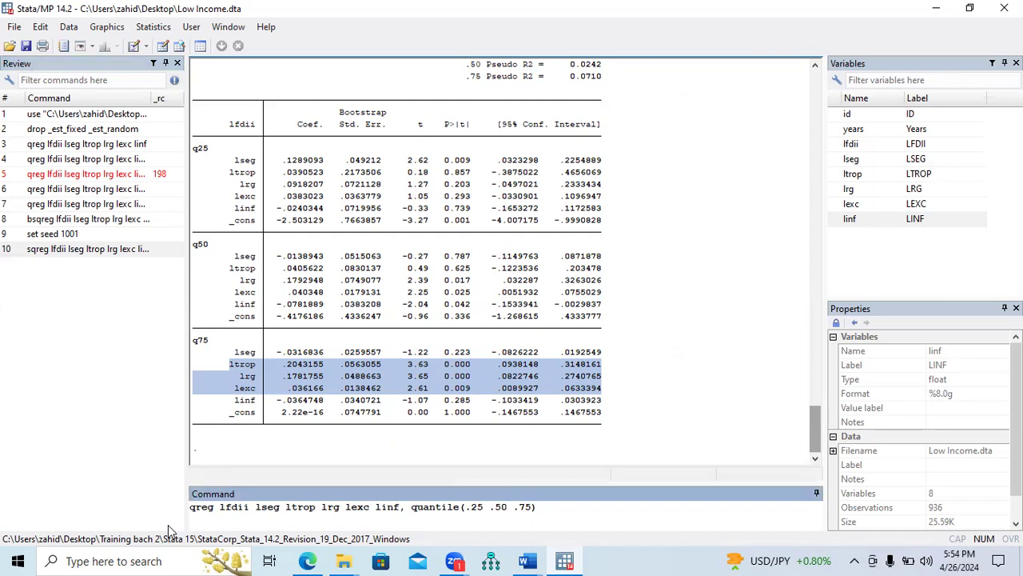
text(i)
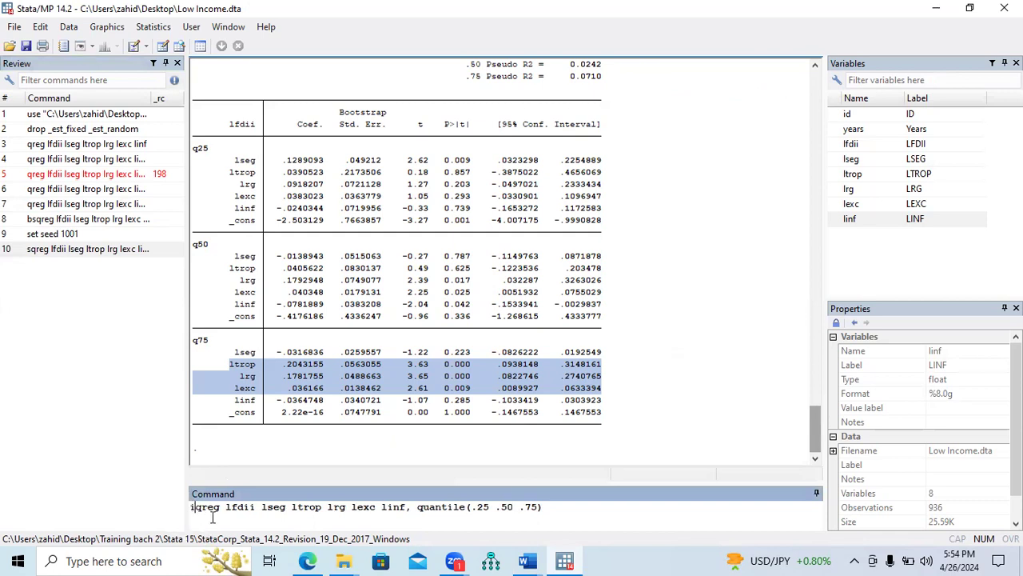
Remove the .50 quantile and run iqreg of lfdii on lseg, ltrop, lrg, lexc and linf with quantile(.25 .75).
click(517, 508)
key(BackSpace)
key(BackSpace)
key(BackSpace)
key(BackSpace)
key(BackSpace)
key(Return)
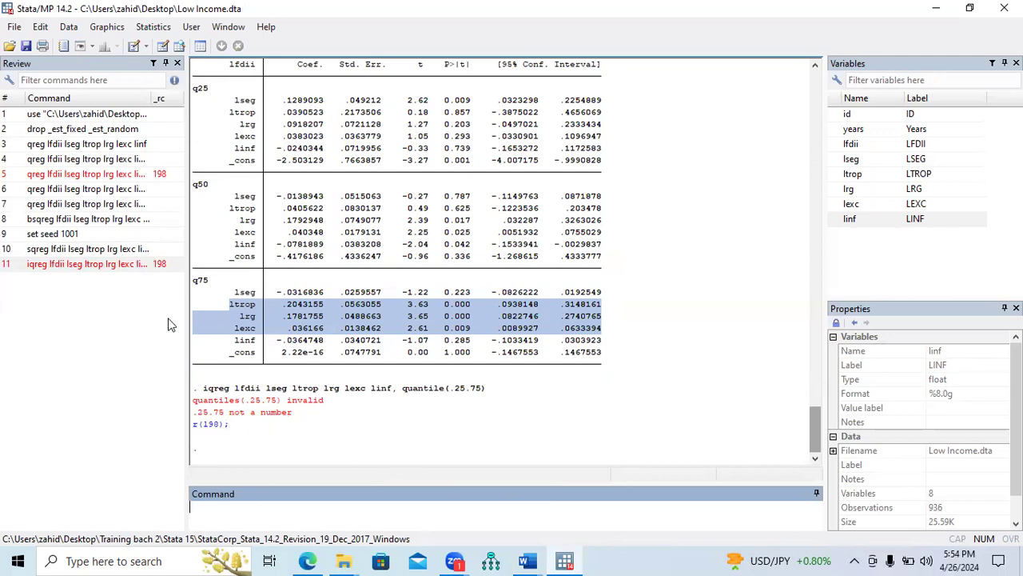
click(34, 264)
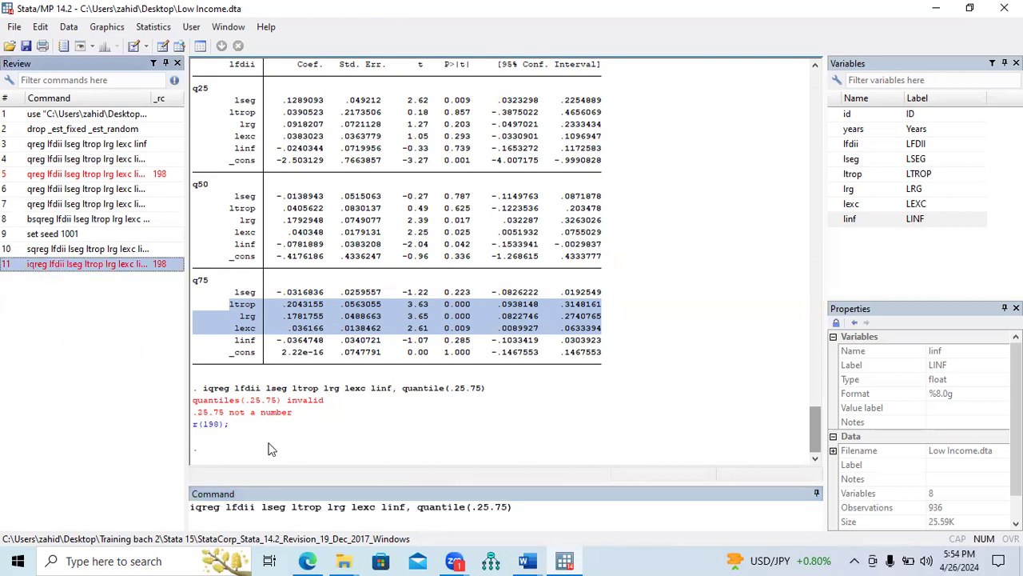
click(490, 508)
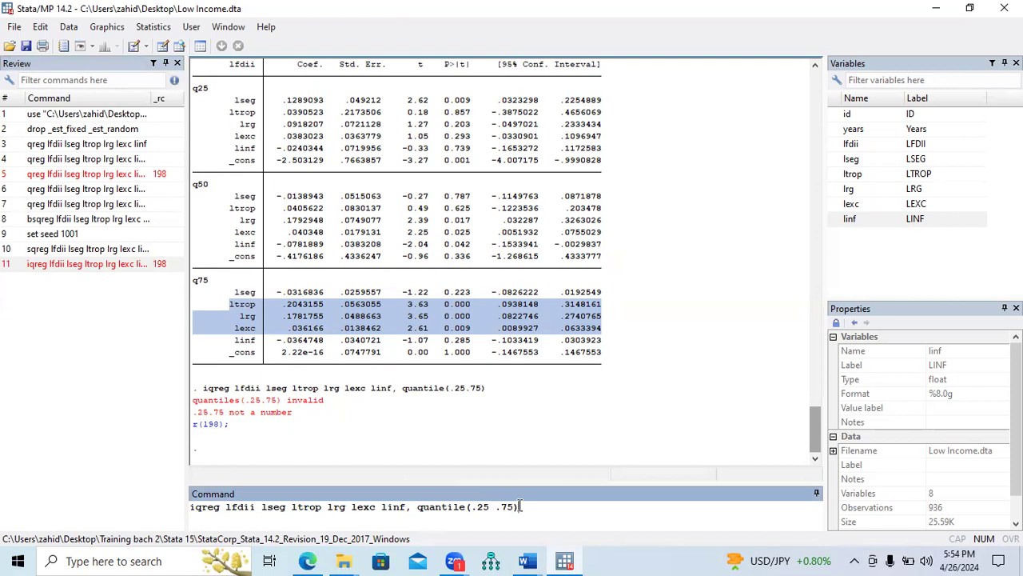
key(Return)
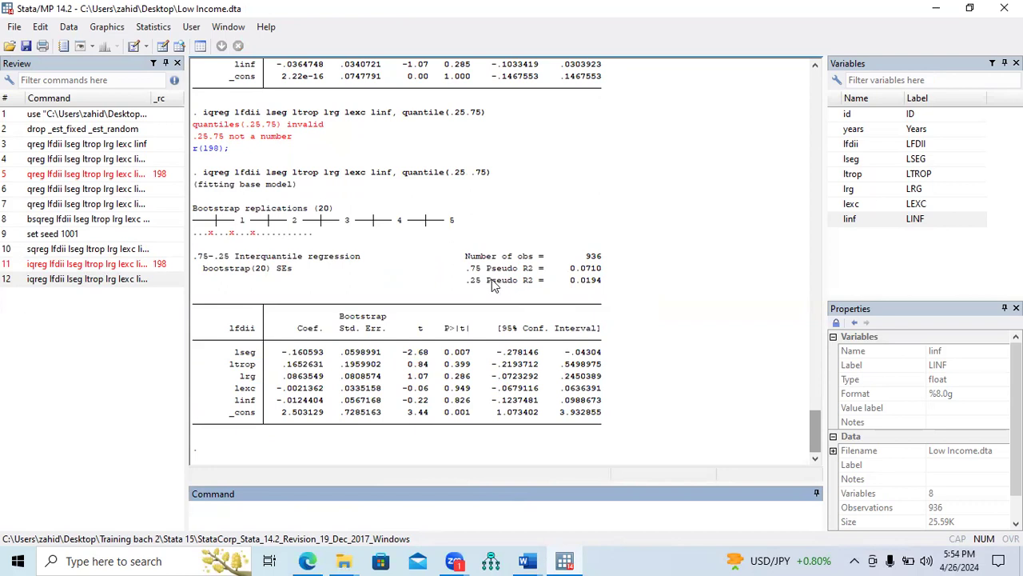
Examine the interquantile regression's .75 and .25 pseudo R2 values, its lseg and constant rows, and its heading.
drag(470, 270, 605, 274)
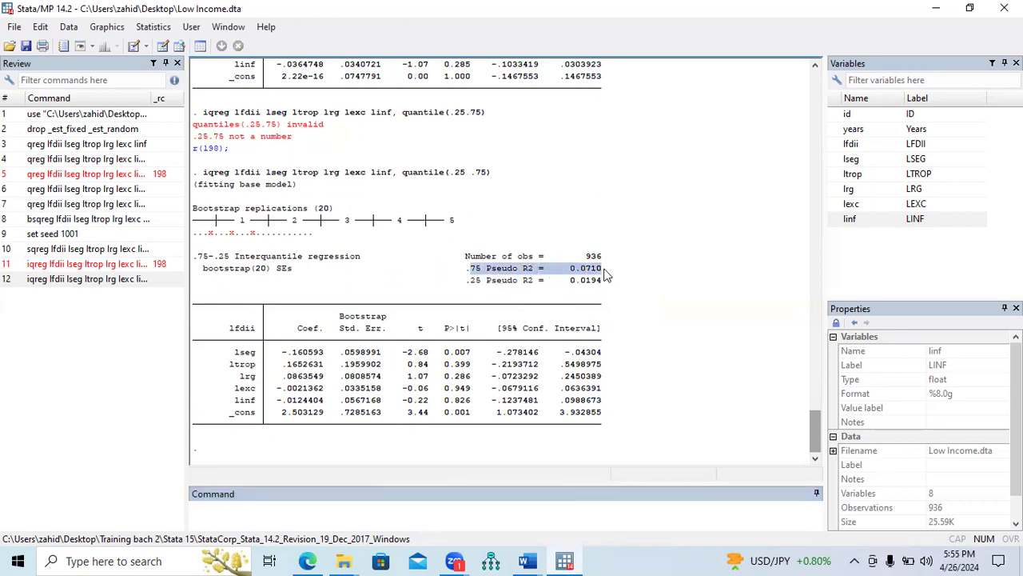
drag(473, 282, 605, 290)
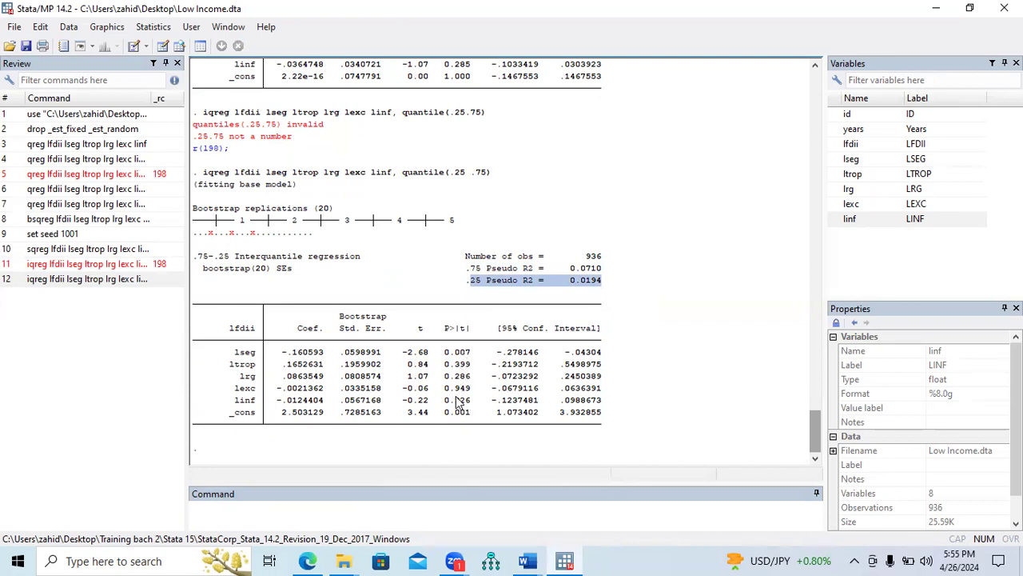
click(237, 360)
drag(238, 360, 472, 361)
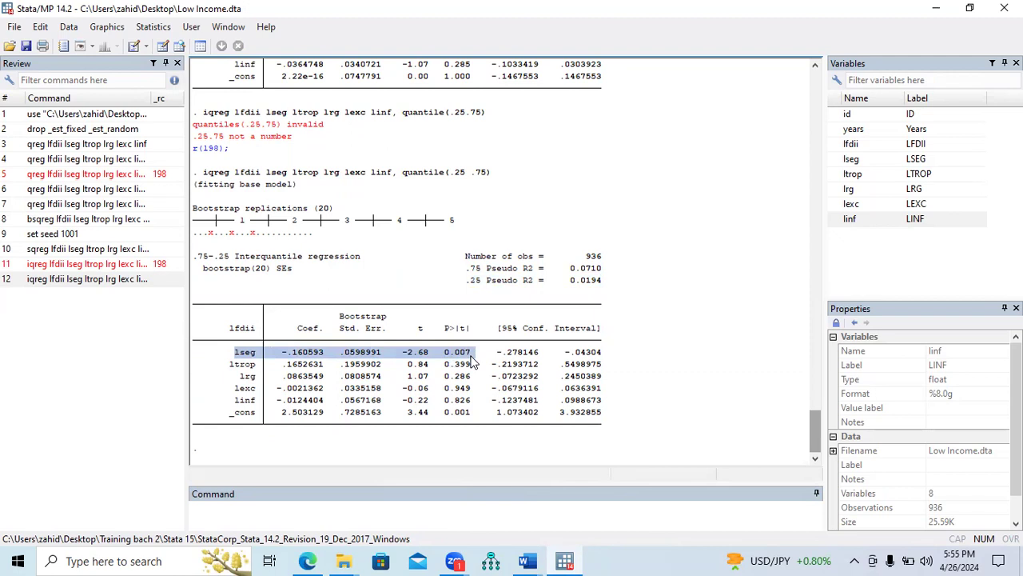
drag(234, 412, 601, 414)
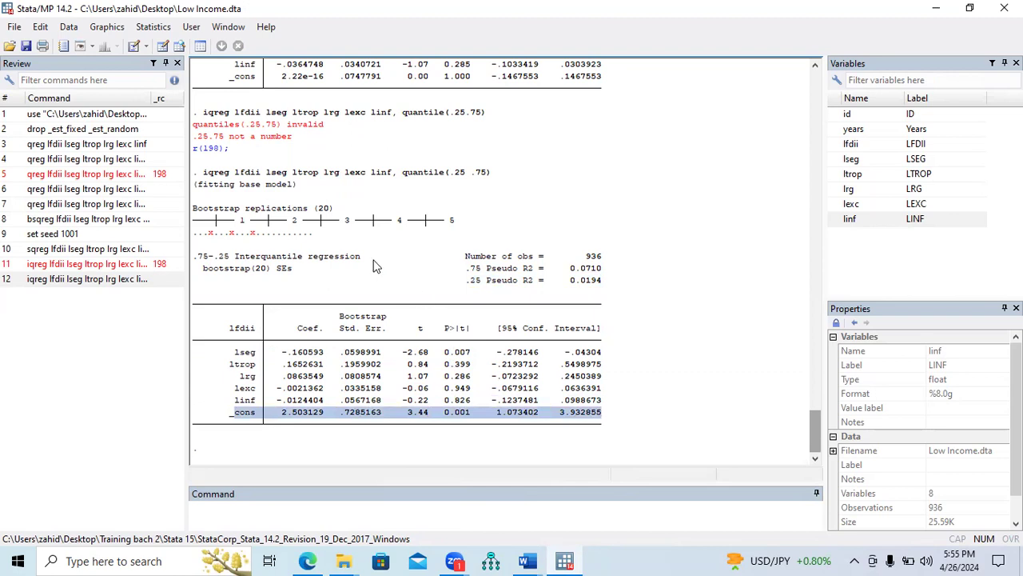
click(350, 262)
drag(232, 258, 369, 264)
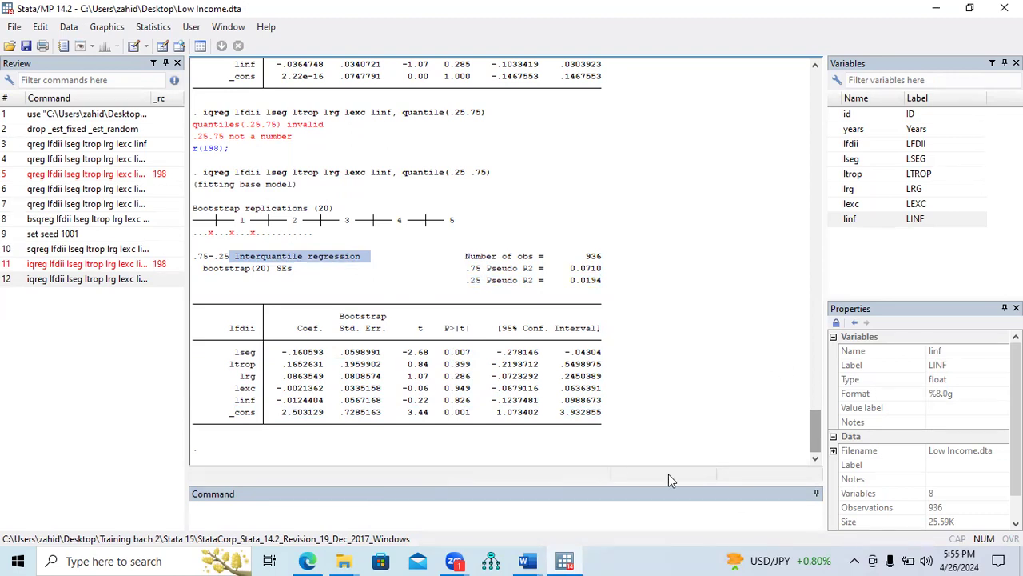
Declare the dataset as panel data with xtset, using id as the panel variable and years as the time variable.
click(533, 514)
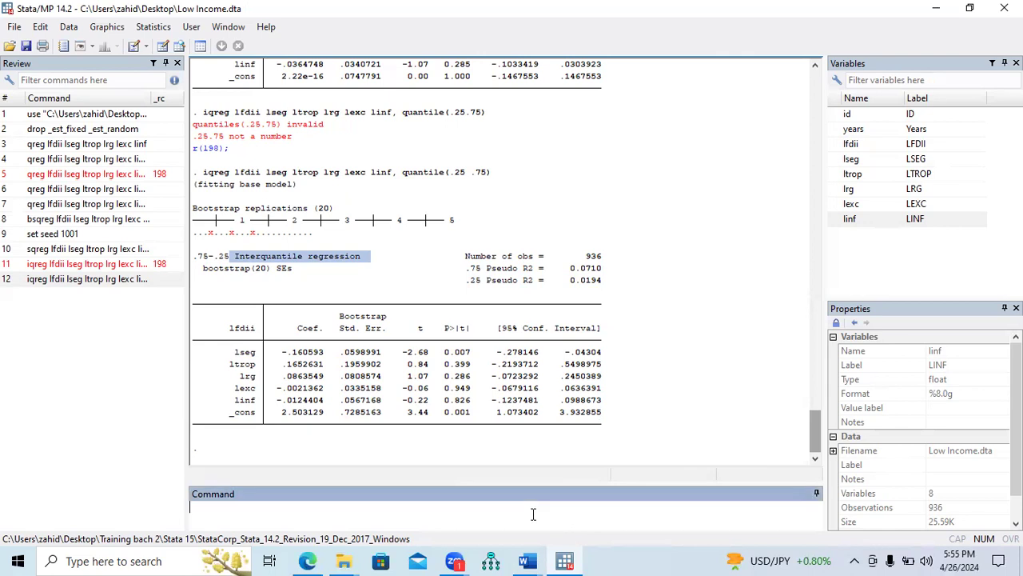
text(xtset)
mouse_move(853, 115)
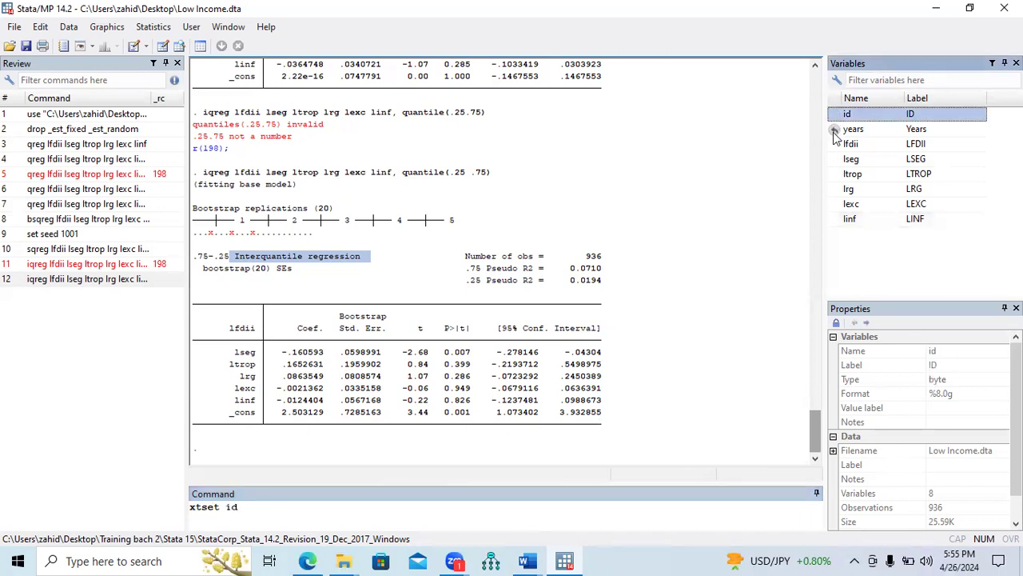
click(840, 130)
key(Return)
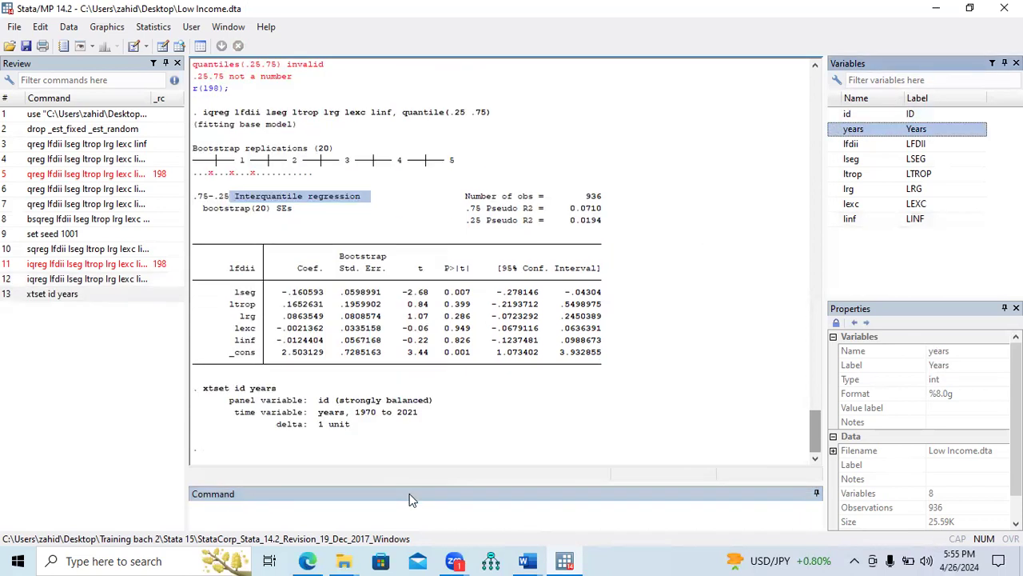
Switch to the imp Word document and look up the panel quantile regression syntax with xtqreg.
click(529, 560)
click(483, 512)
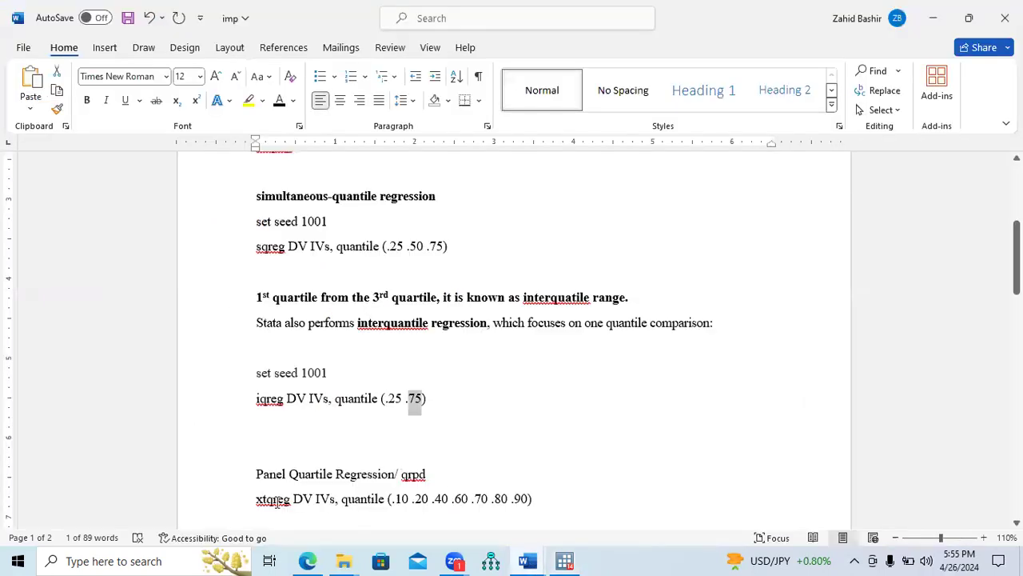
drag(269, 499, 392, 506)
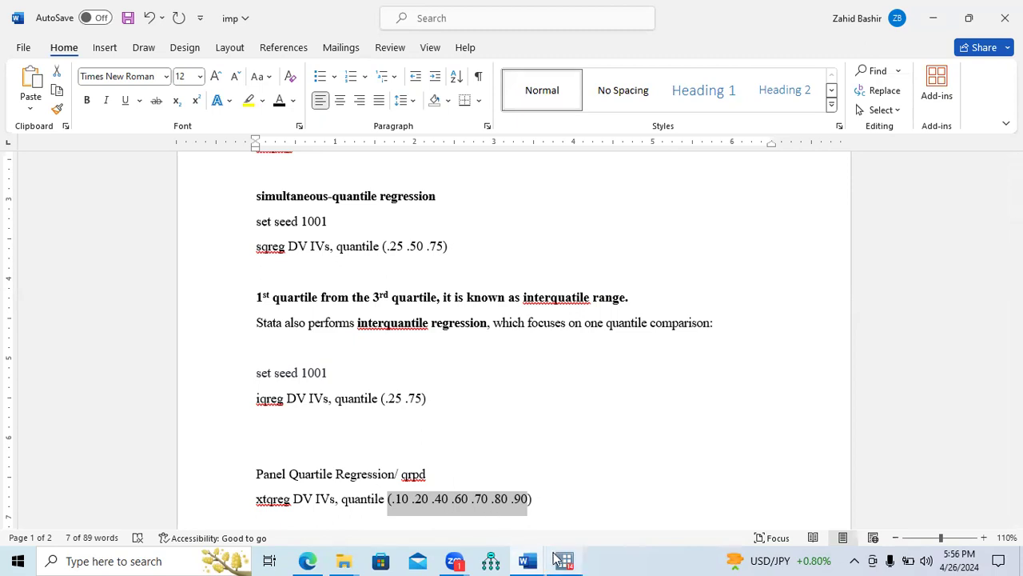
Switch to Stata and compose an xtqreg command for lfdii with the regressors lseg, ltrop, lrg, lexc and linf.
mouse_move(564, 561)
click(474, 499)
text(xt)
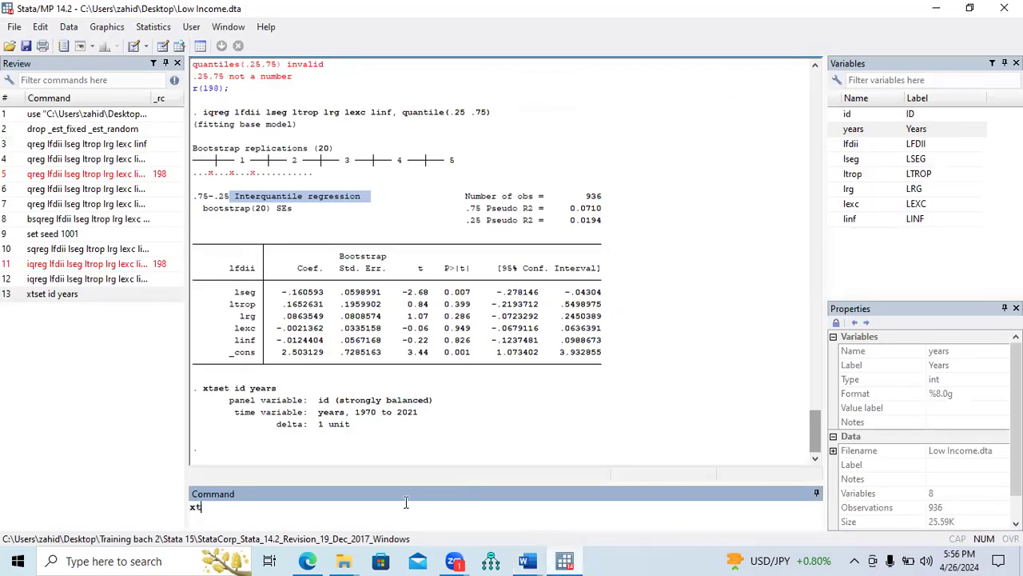
text(qreg)
click(834, 145)
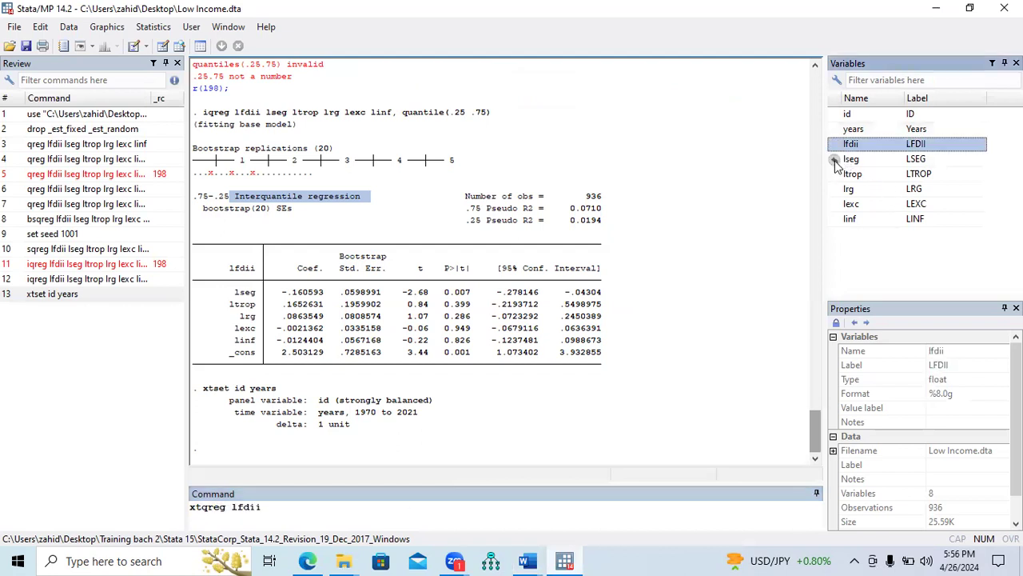
click(834, 159)
click(834, 175)
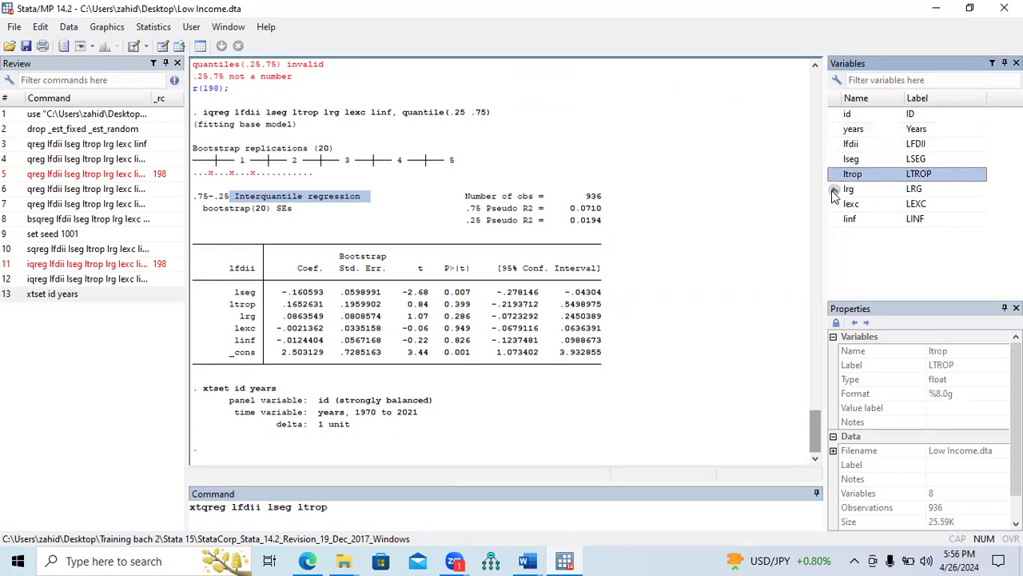
click(834, 191)
click(834, 206)
click(834, 220)
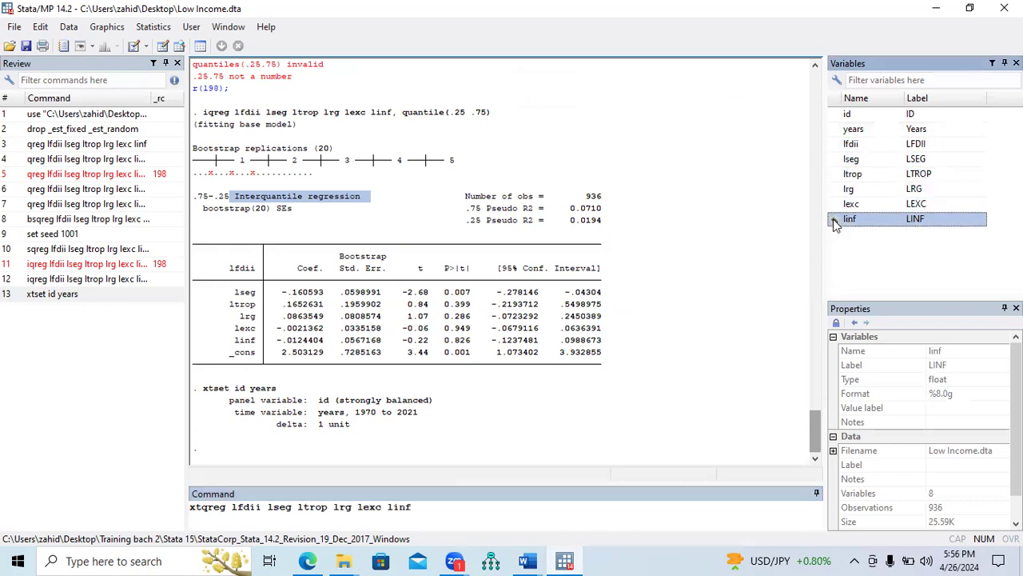
Add the option quantile (0.10 0.20 0.30 0.40 0.50 0.60 0.70 0.80 0.90) to the xtqreg command and try to run it.
click(432, 514)
text(, quar)
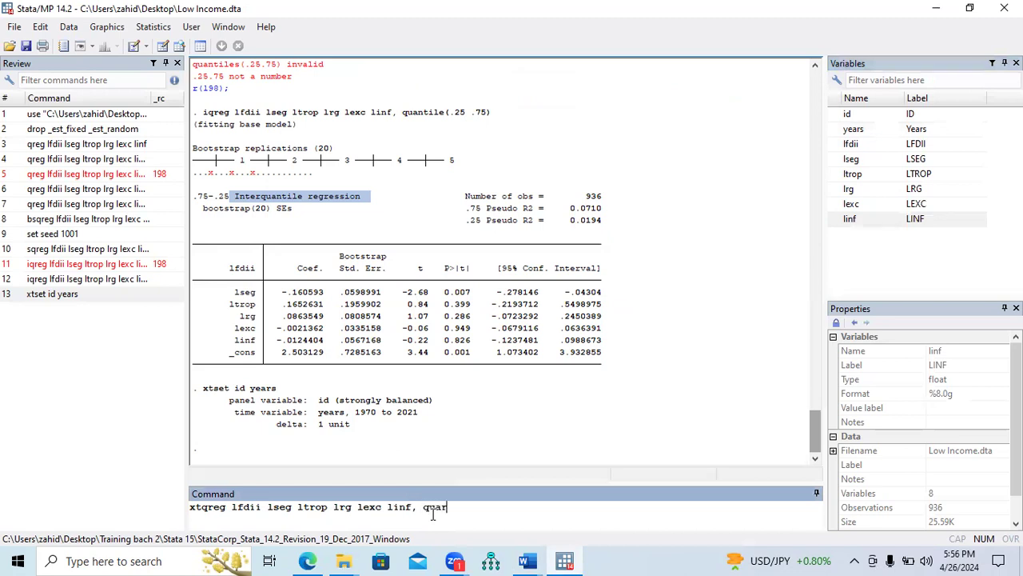
text(tile)
key(BackSpace)
key(BackSpace)
key(BackSpace)
key(BackSpace)
key(BackSpace)
text(ntile)
text( ()
text(0)
text(.10)
text(,)
key(BackSpace)
text(0.20 0.30)
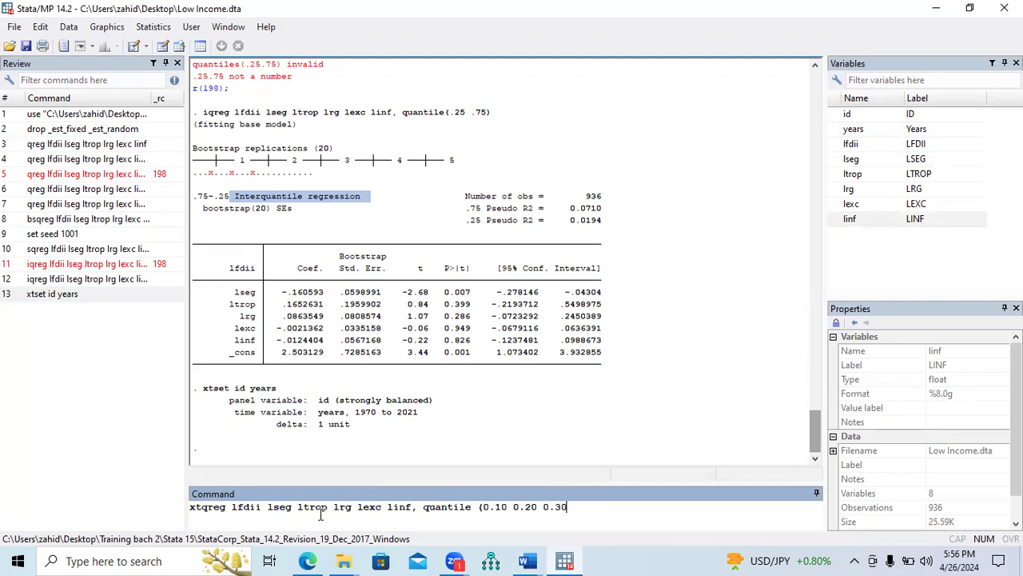
text( 0.40 0.50 0.60 0.70 0.)
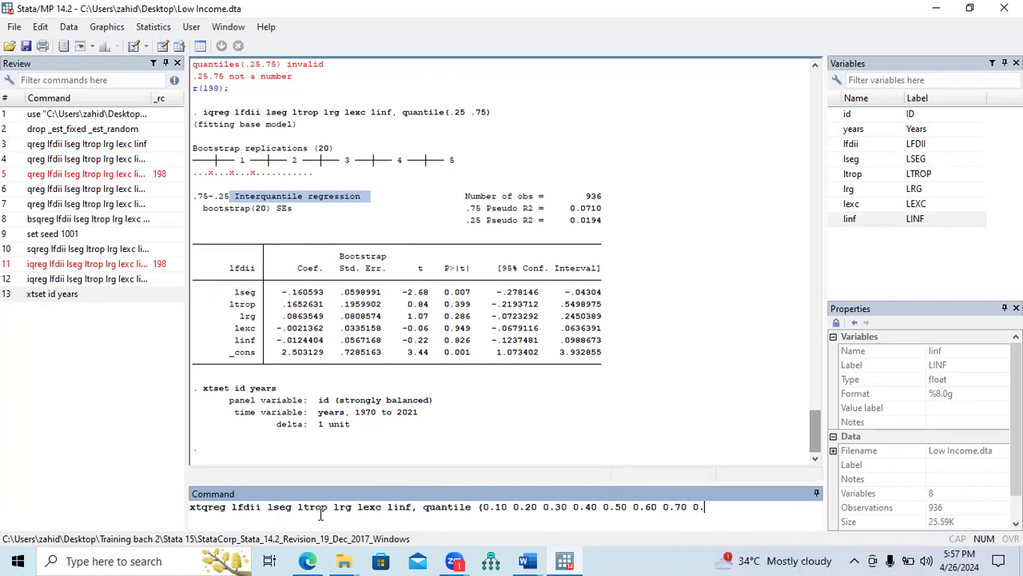
text(80 0.90 0.)
key(BackSpace)
key(BackSpace)
key(Return)
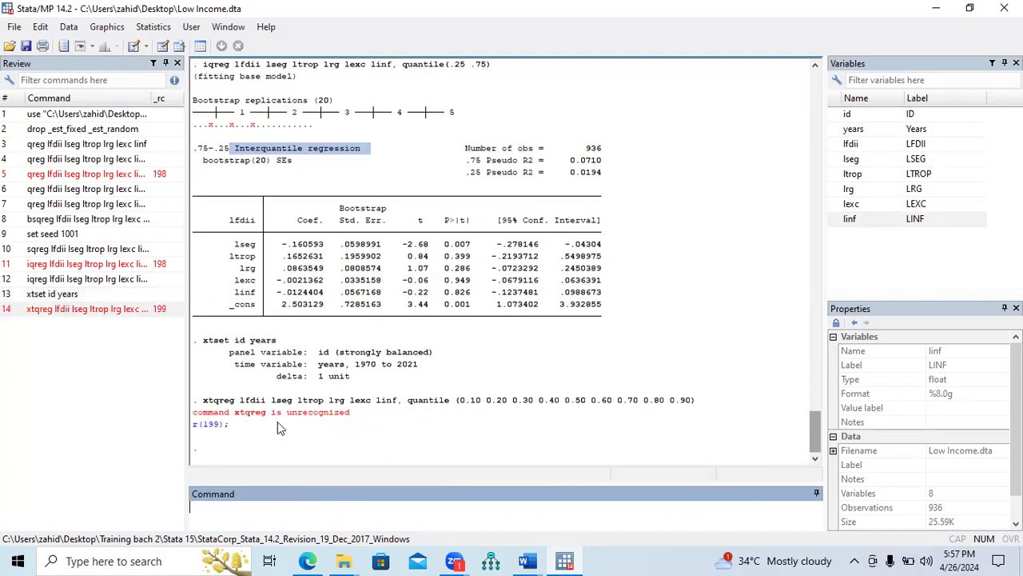
Check the error from the xtqreg run and install the xtqreg package from SSC.
drag(235, 413, 346, 418)
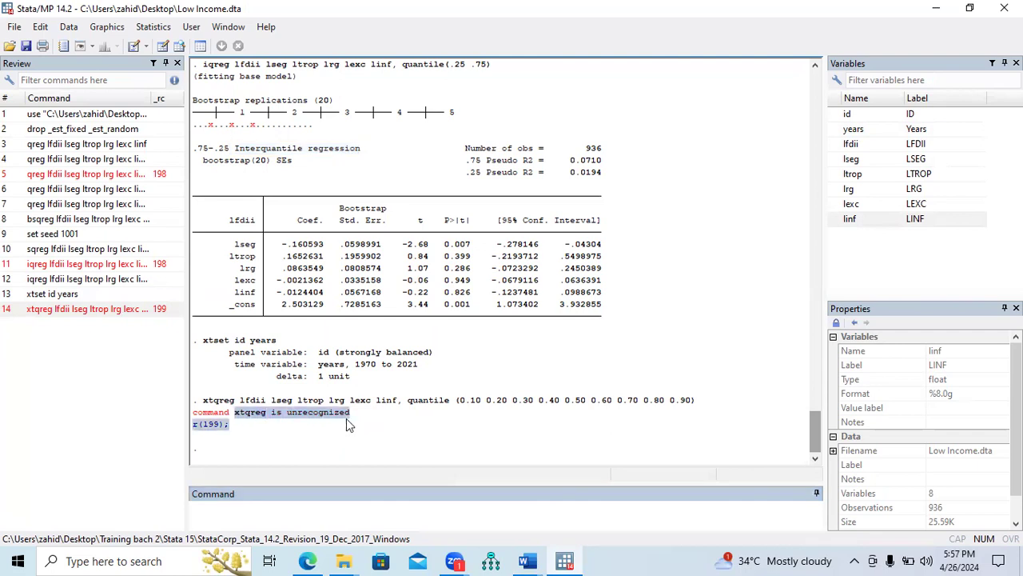
click(233, 512)
text(ssc ubst)
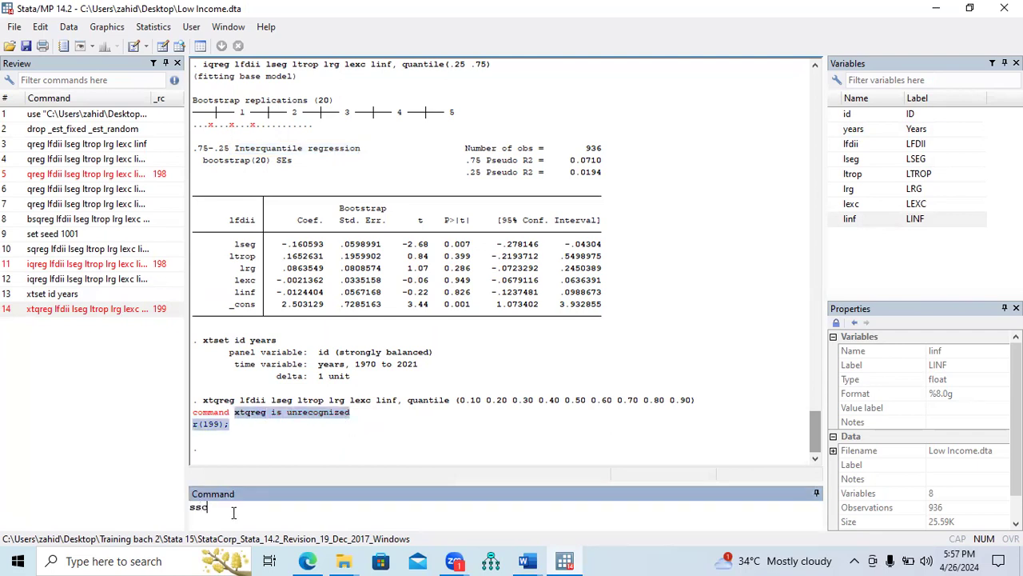
key(BackSpace)
key(BackSpace)
key(BackSpace)
key(BackSpace)
text(install xtqreg)
key(Return)
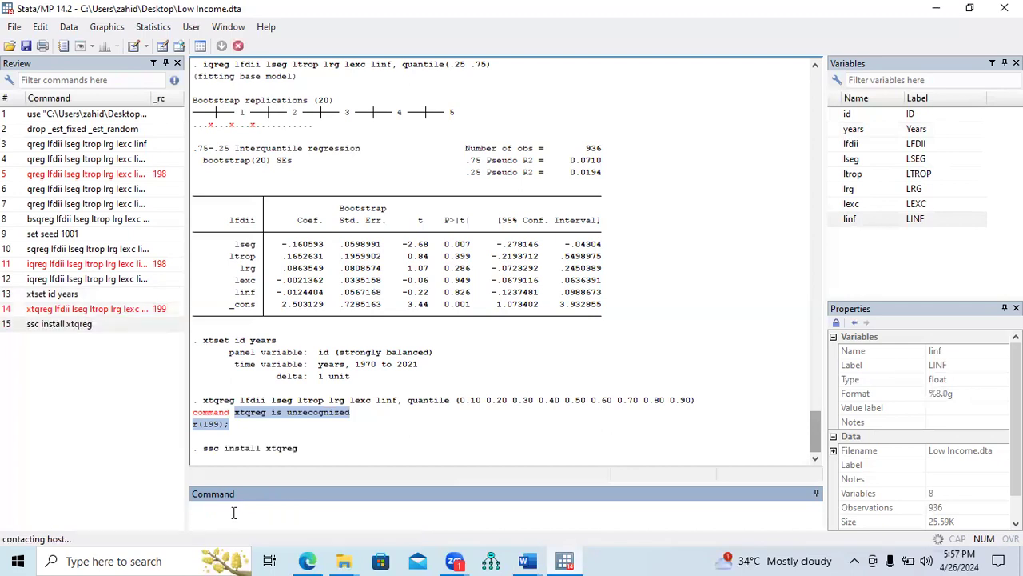